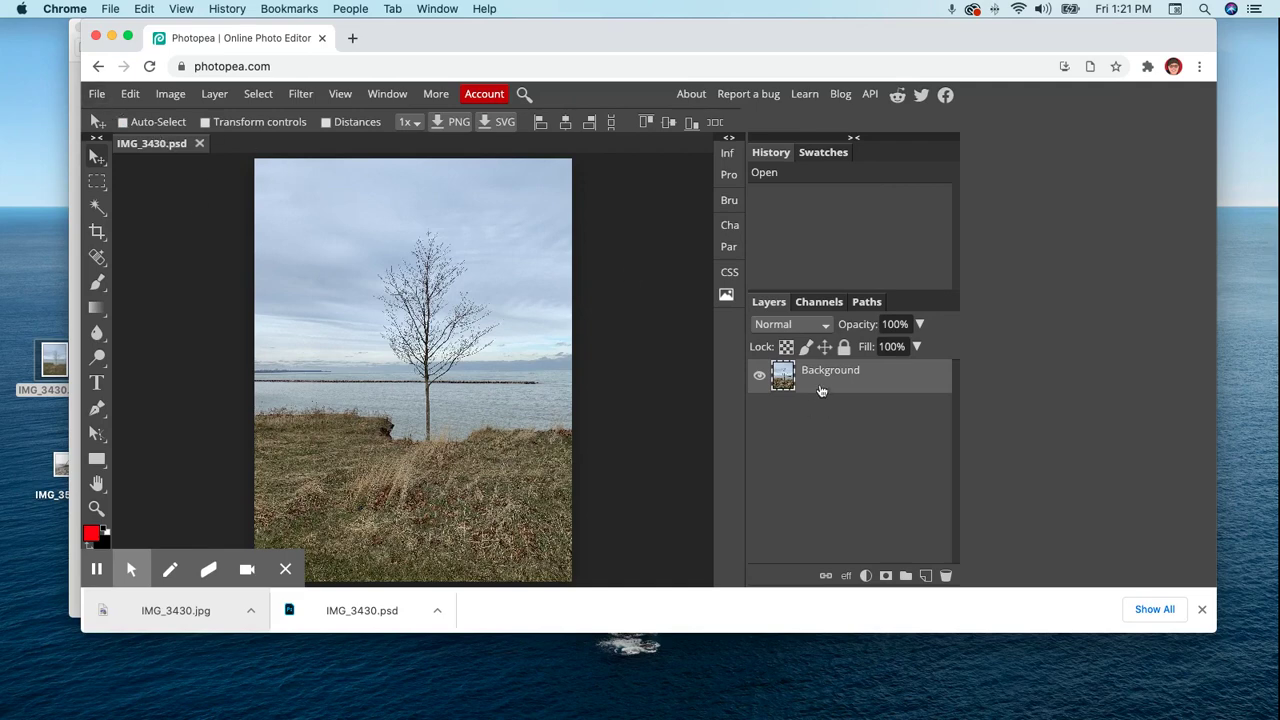
pyautogui.click(385, 94)
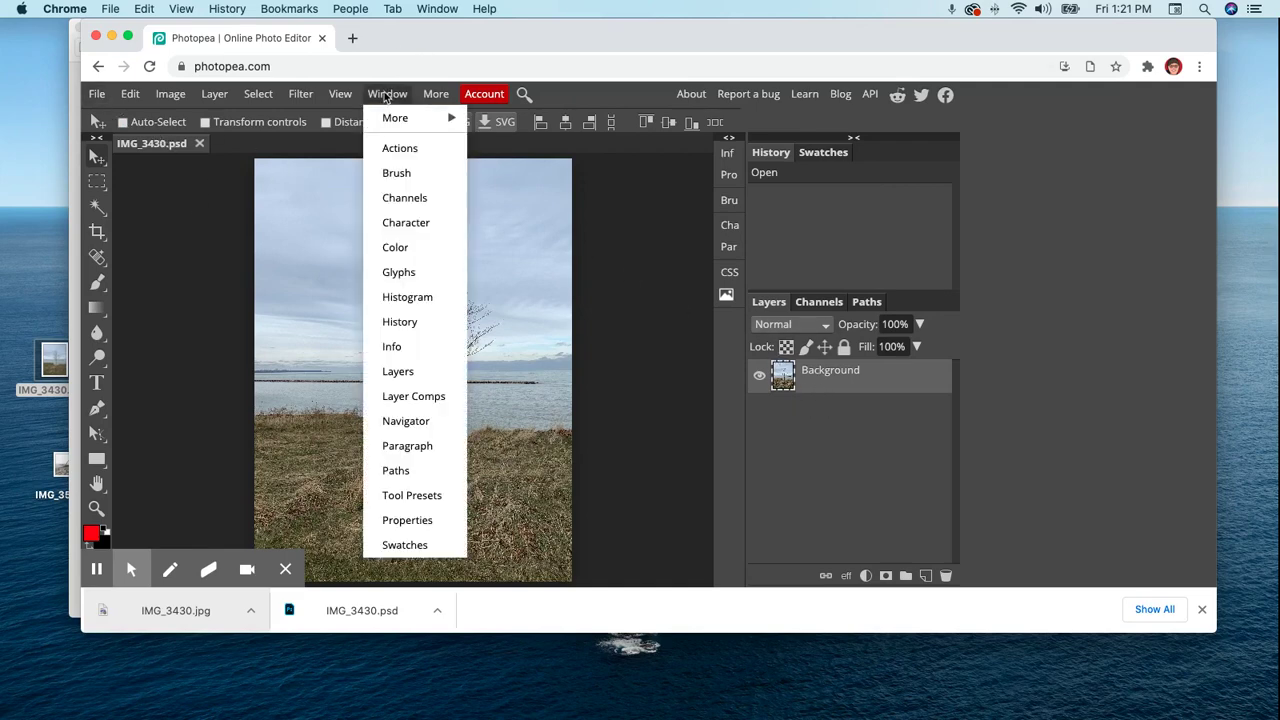
pyautogui.click(385, 94)
pyautogui.click(526, 95)
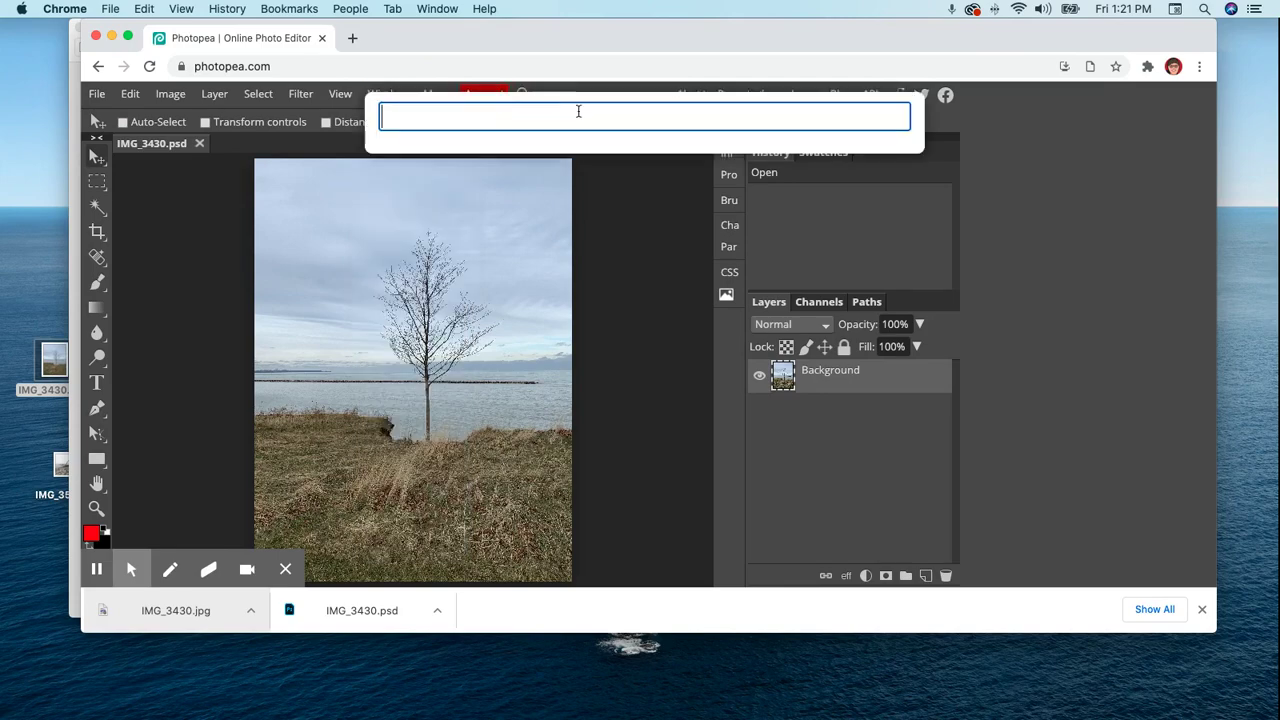
pyautogui.write('layers')
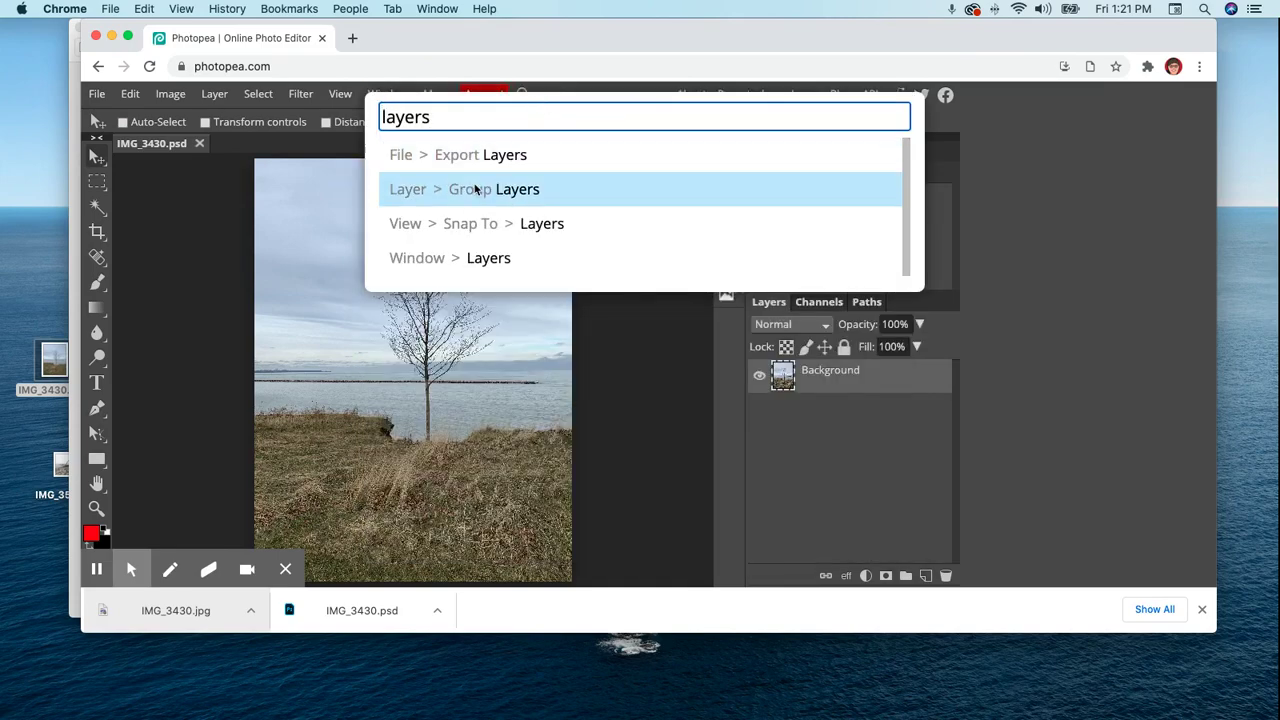
pyautogui.click(478, 188)
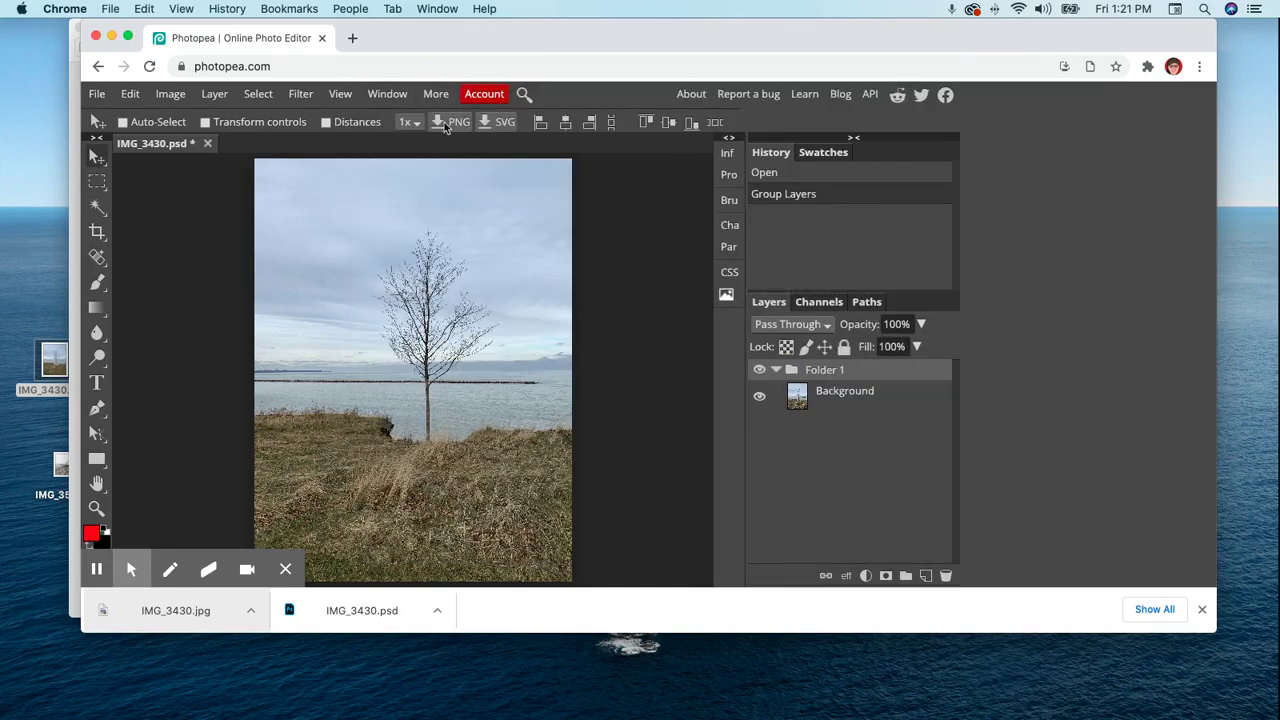
pyautogui.press('super+z')
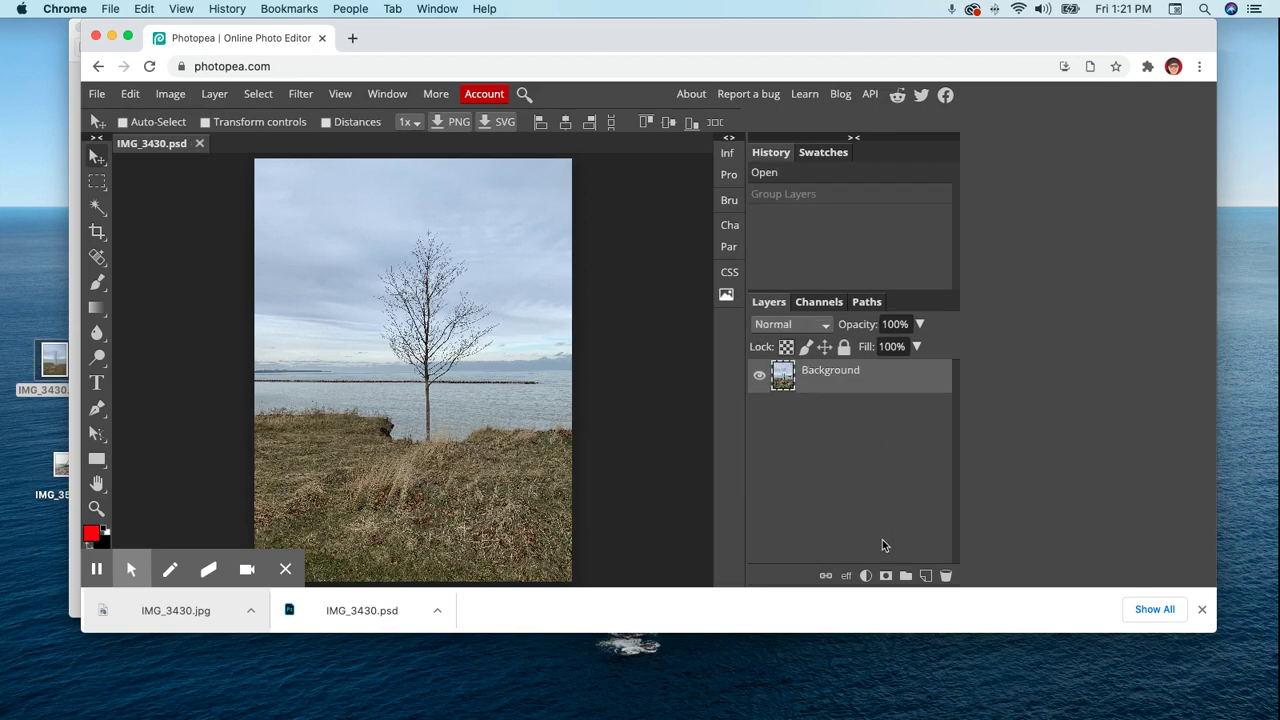
# Duplicate the Background layer.
pyautogui.click(827, 383)
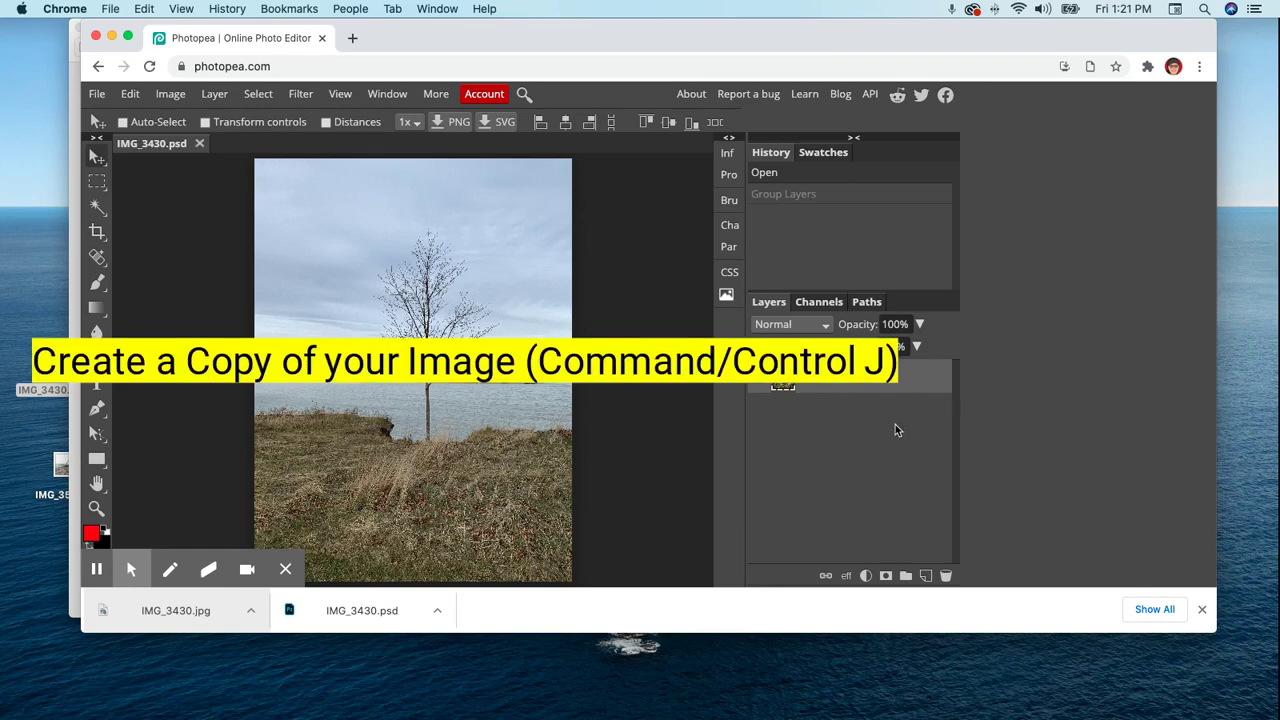
pyautogui.press('super+j')
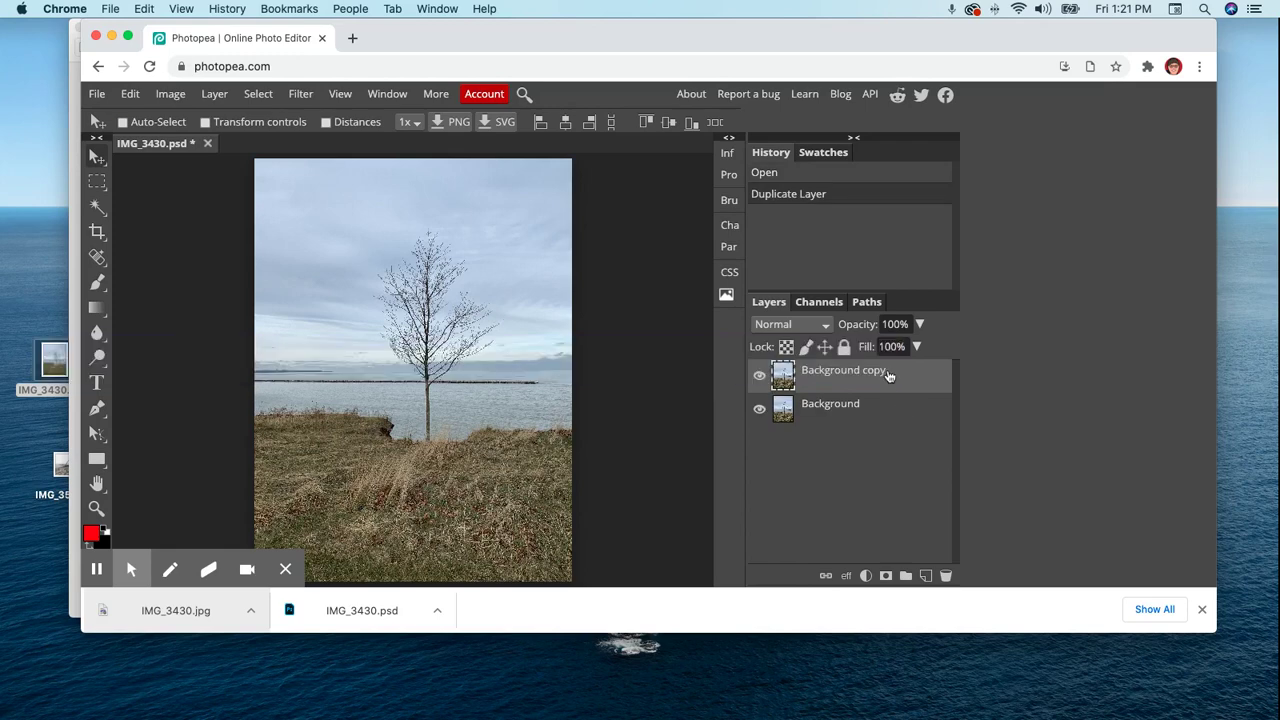
pyautogui.press('super+z')
pyautogui.moveTo(873, 386); pyautogui.dragTo(924, 578)
# Invert the colors of the Background copy layer.
pyautogui.press('super+i')
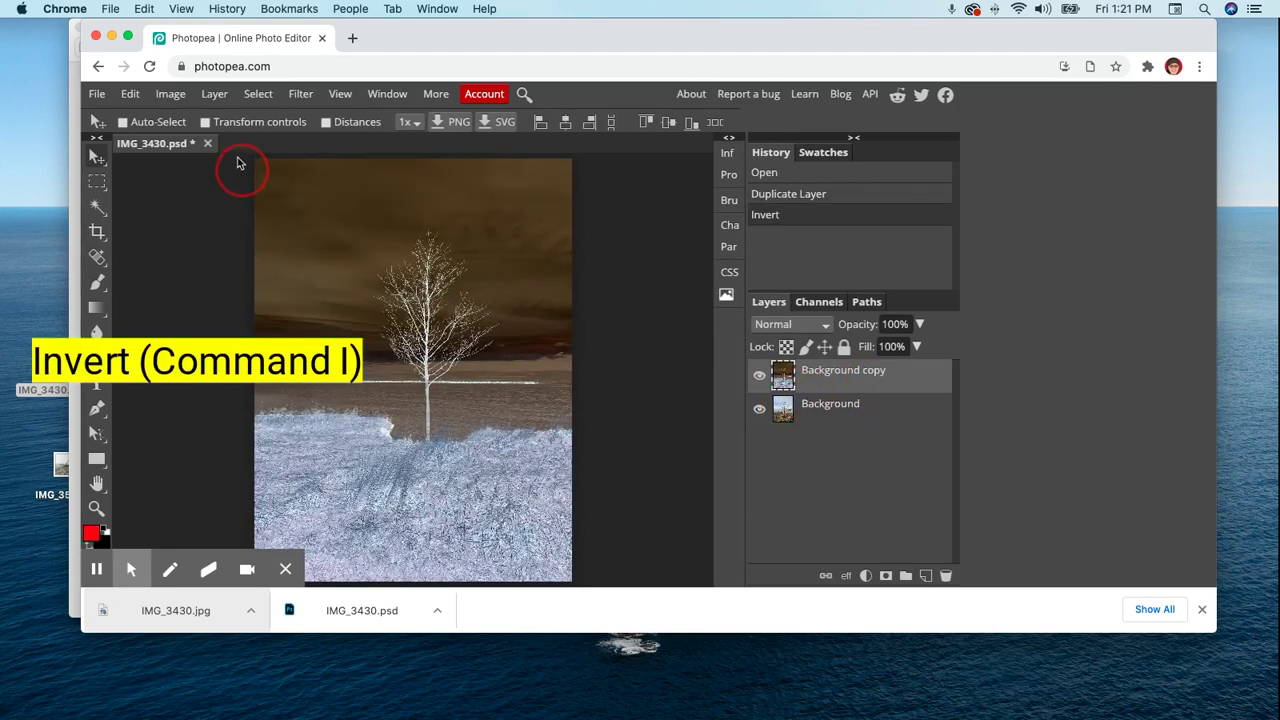
pyautogui.click(214, 96)
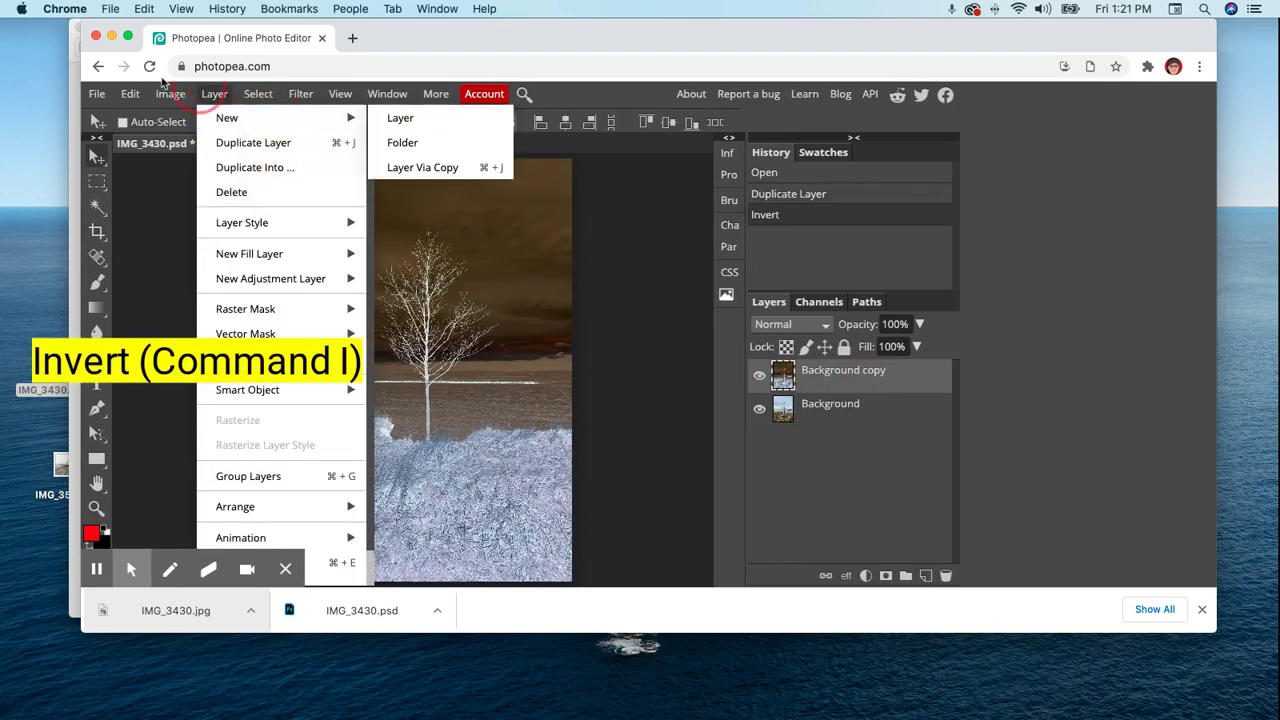
pyautogui.click(174, 100)
pyautogui.moveTo(230, 118)
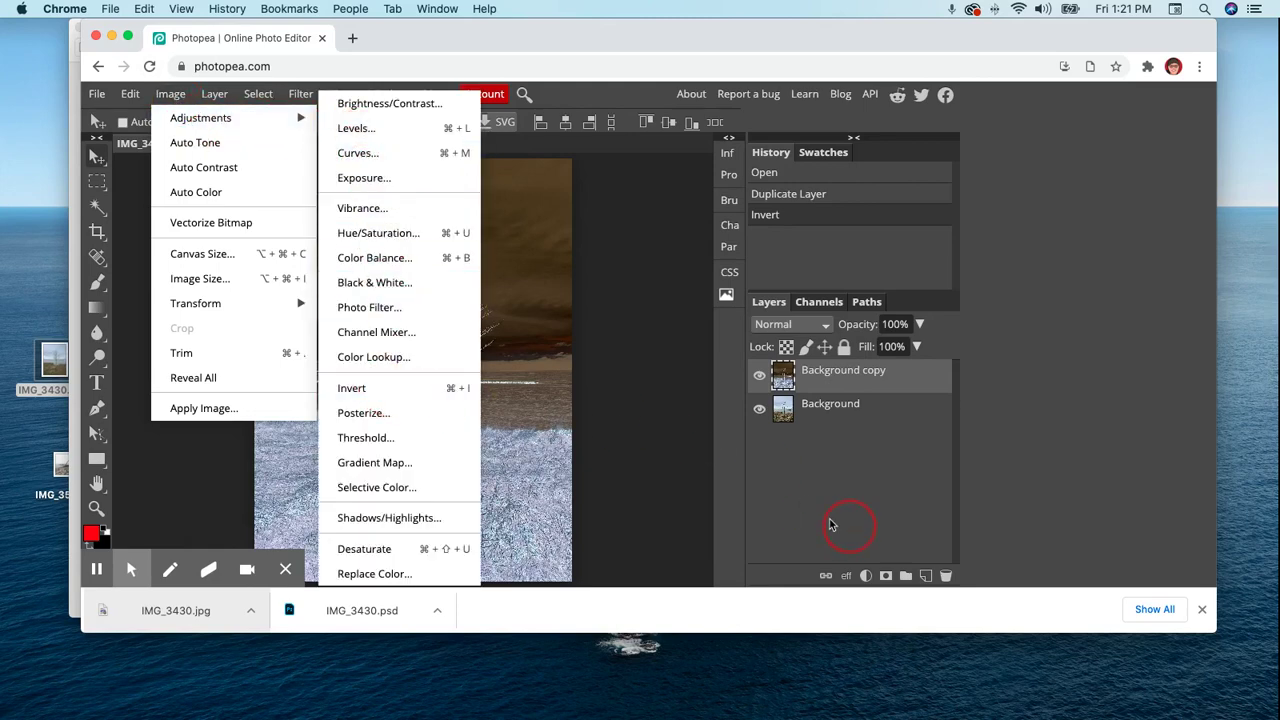
pyautogui.click(848, 461)
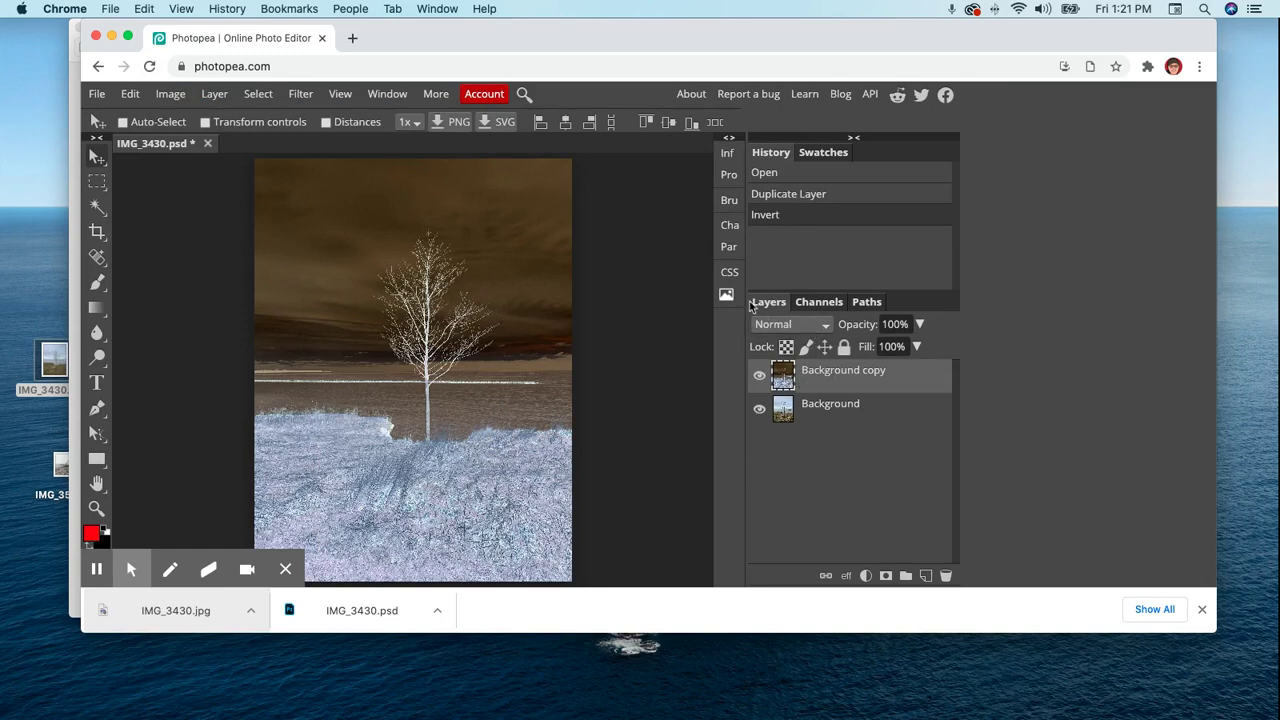
# Set the blend mode of the Background copy layer to Color.
pyautogui.click(795, 325)
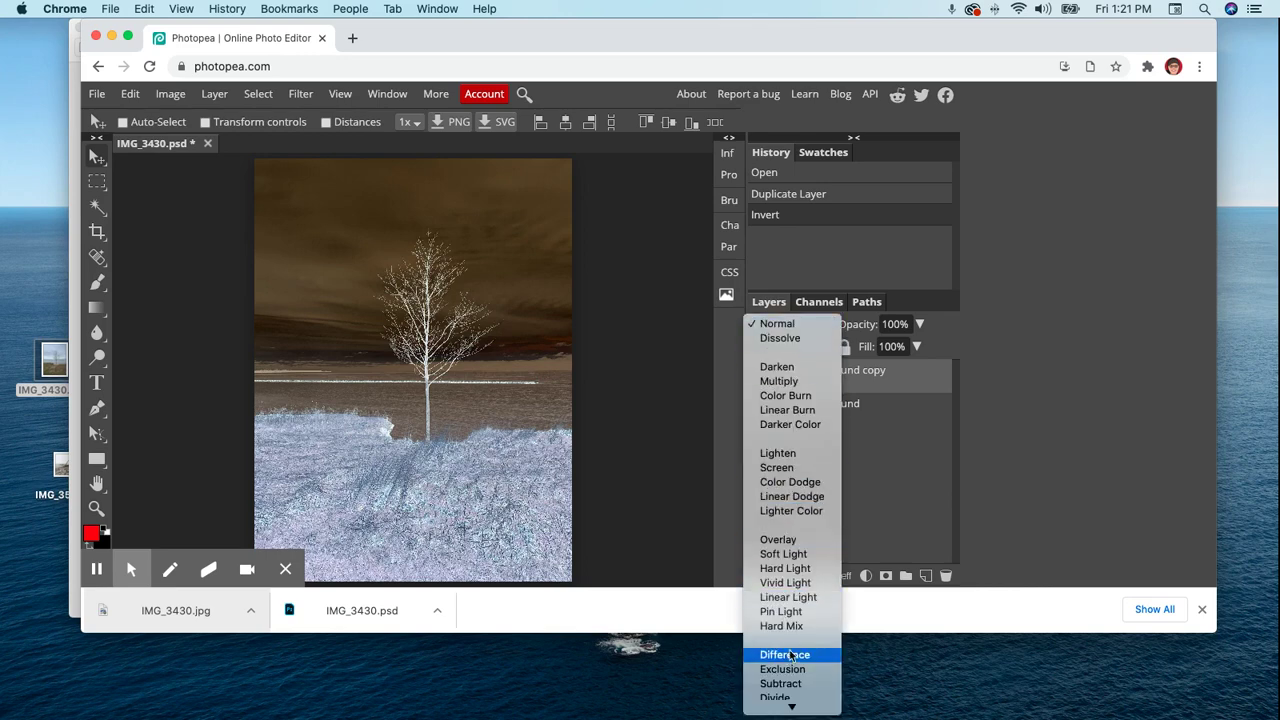
pyautogui.scroll(-2, 790, 655)
pyautogui.click(775, 686)
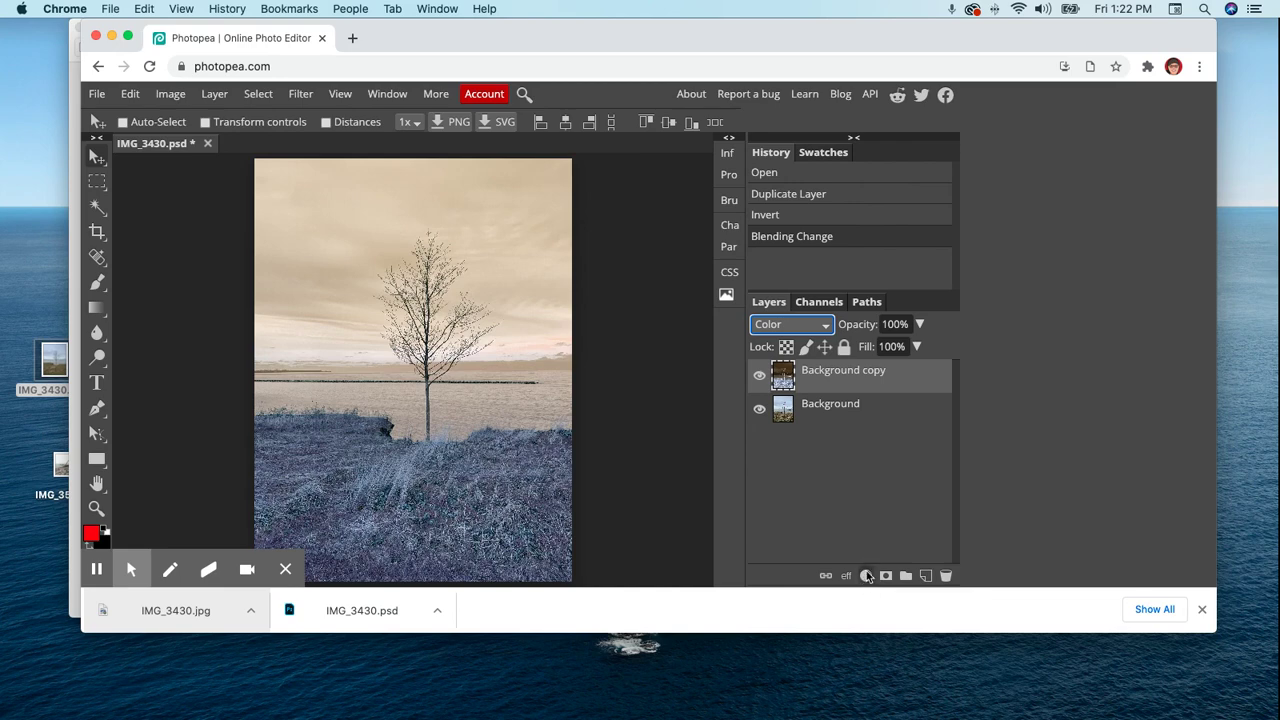
# Add a Channel Mixer adjustment layer above the Background copy layer.
pyautogui.click(207, 93)
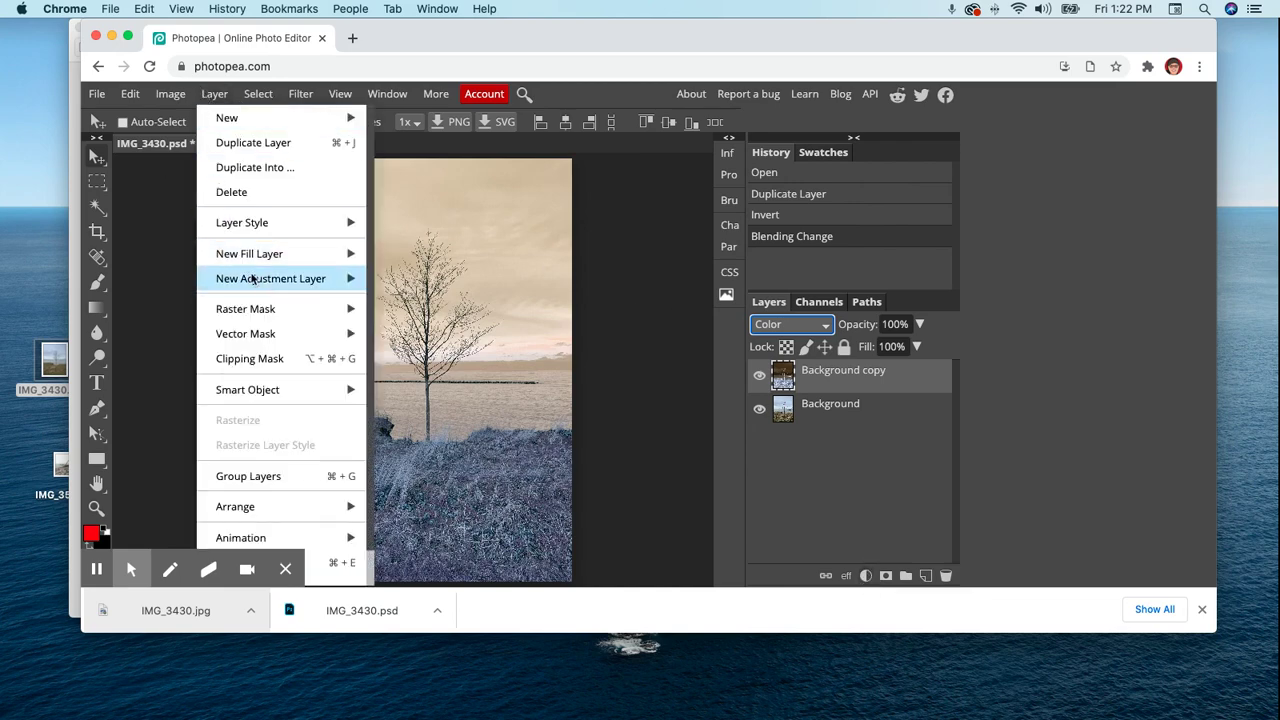
pyautogui.moveTo(258, 278)
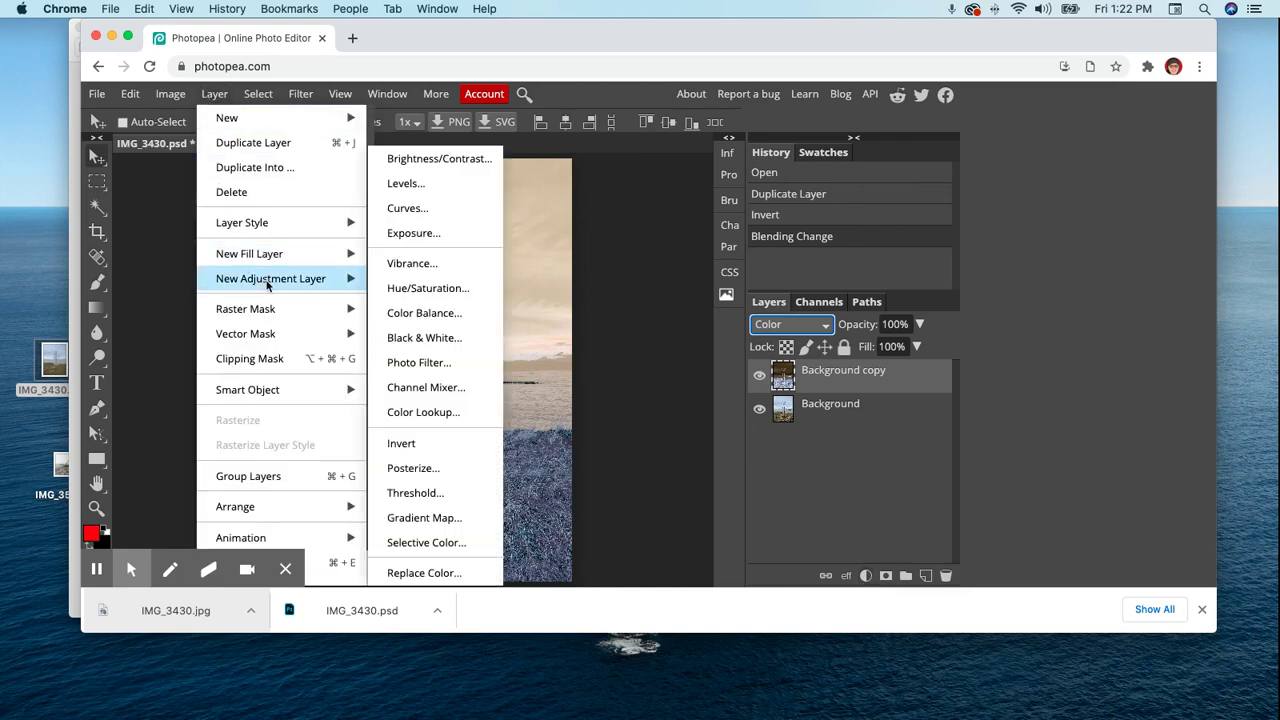
pyautogui.click(866, 576)
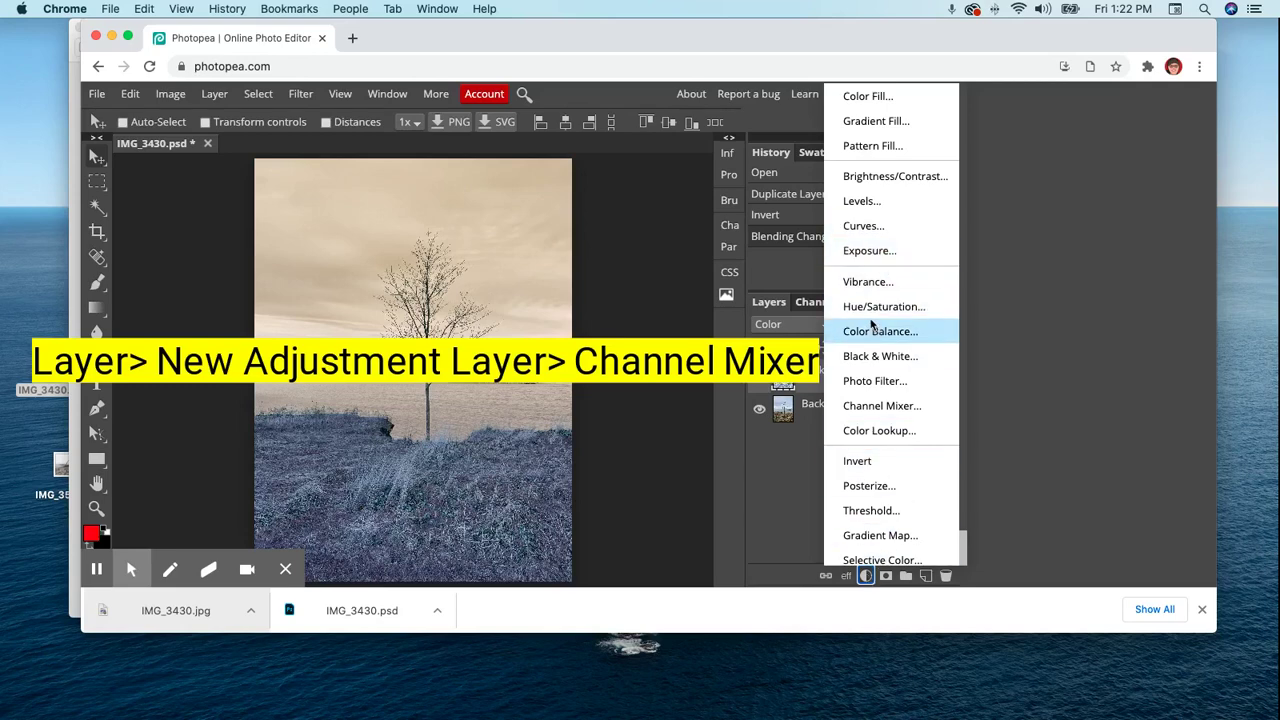
pyautogui.click(876, 405)
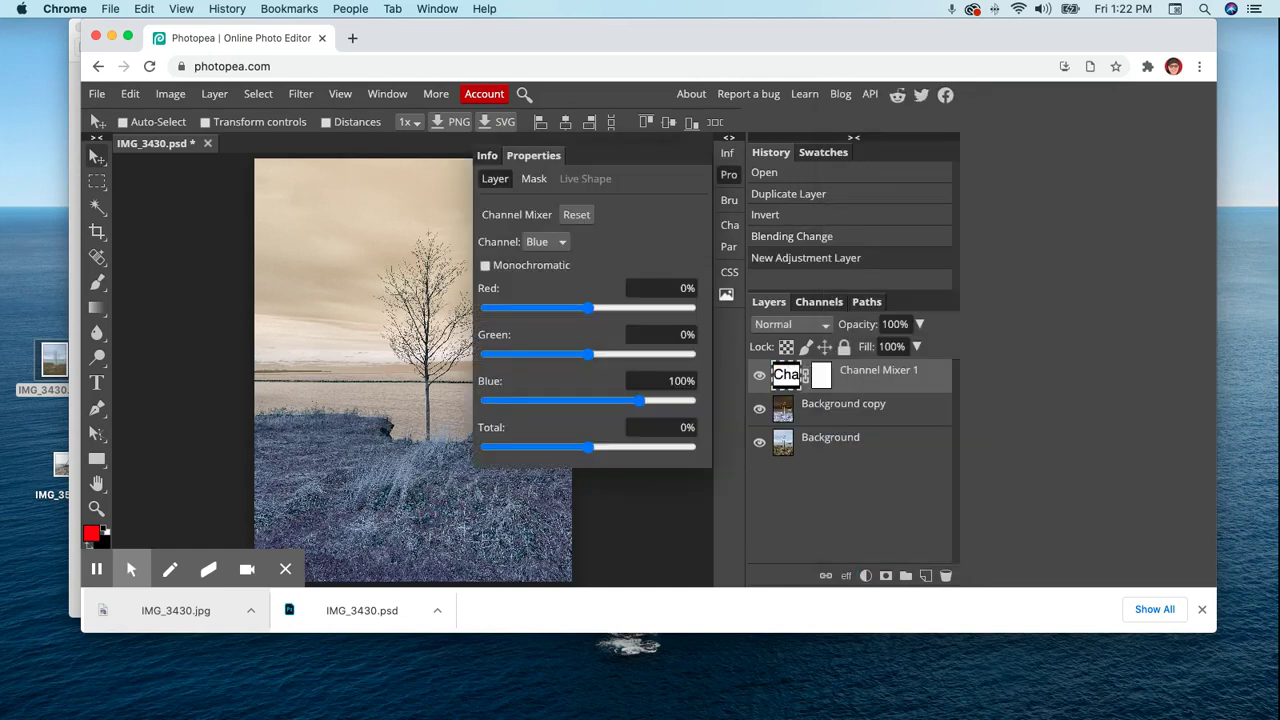
# In the Channel Mixer's Red channel, set Red to -6% and Blue to 104%.
pyautogui.click(549, 242)
pyautogui.click(534, 210)
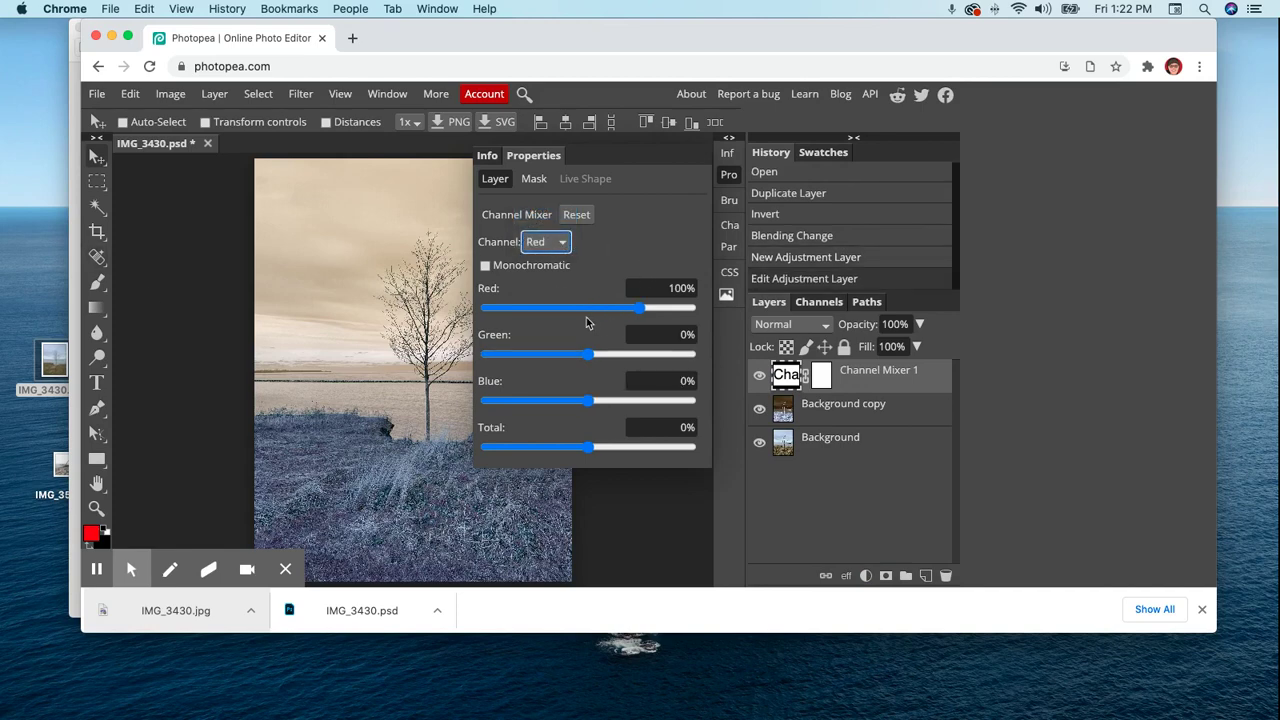
pyautogui.moveTo(637, 307); pyautogui.dragTo(585, 308)
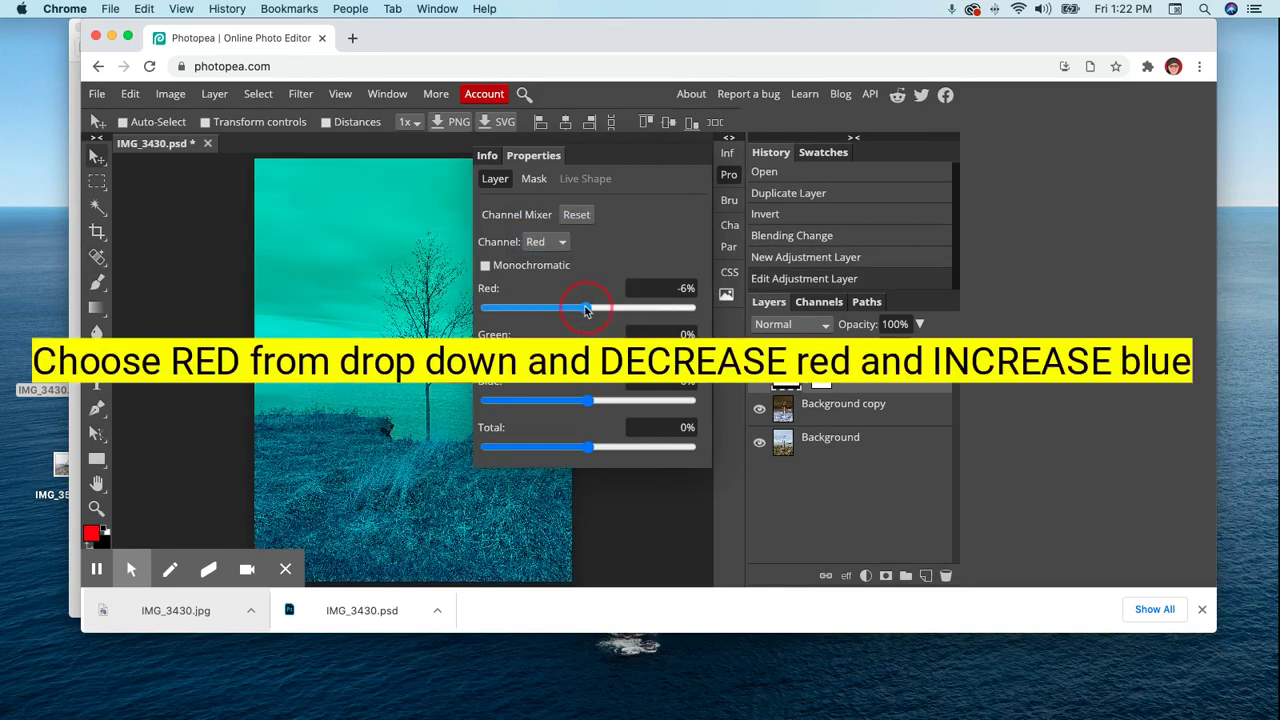
pyautogui.moveTo(590, 400); pyautogui.dragTo(642, 401)
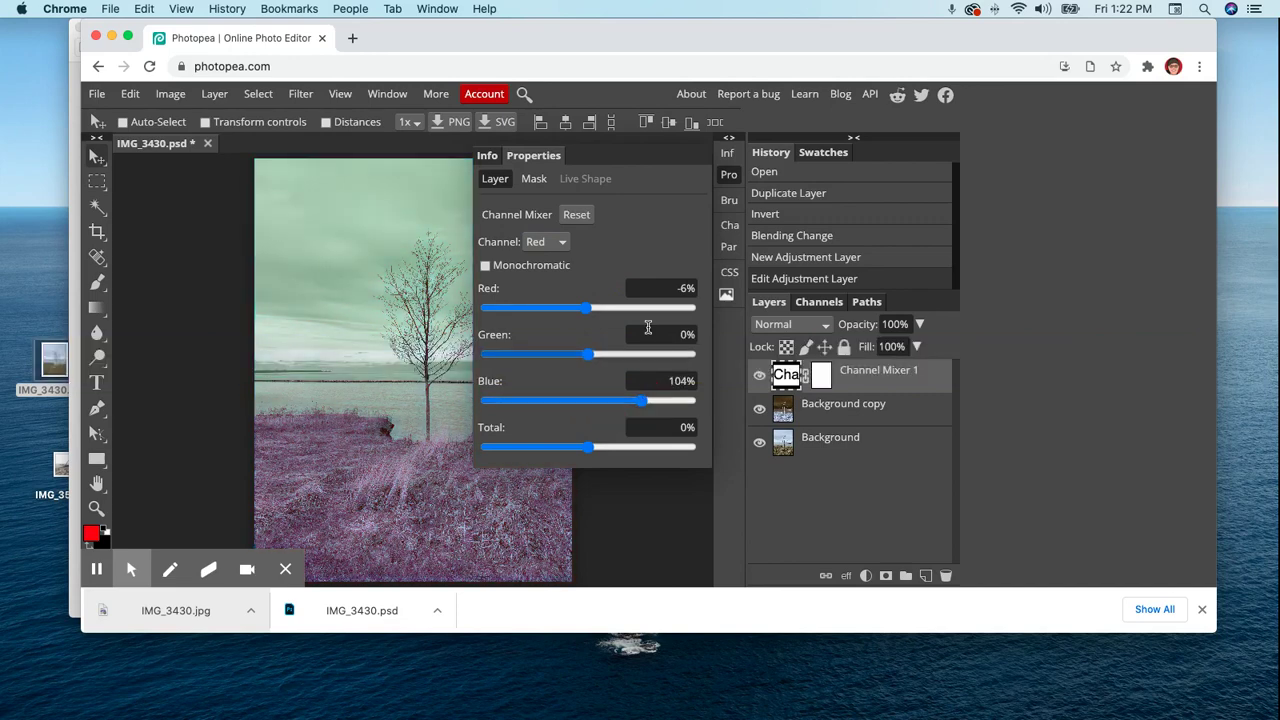
# In the Channel Mixer's Blue channel, set Red to 102% and Blue to -48%, and collapse the adjustment's properties.
pyautogui.click(561, 245)
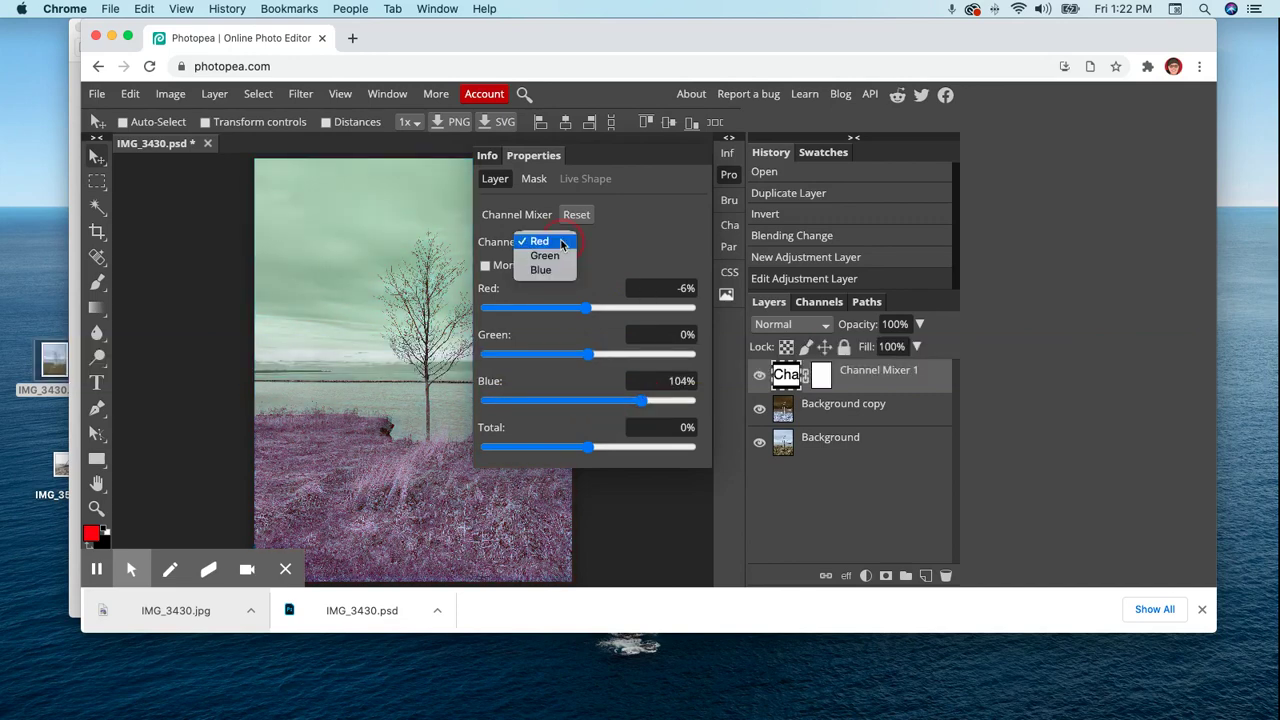
pyautogui.click(562, 276)
pyautogui.moveTo(591, 312); pyautogui.dragTo(642, 311)
pyautogui.moveTo(638, 400); pyautogui.dragTo(566, 401)
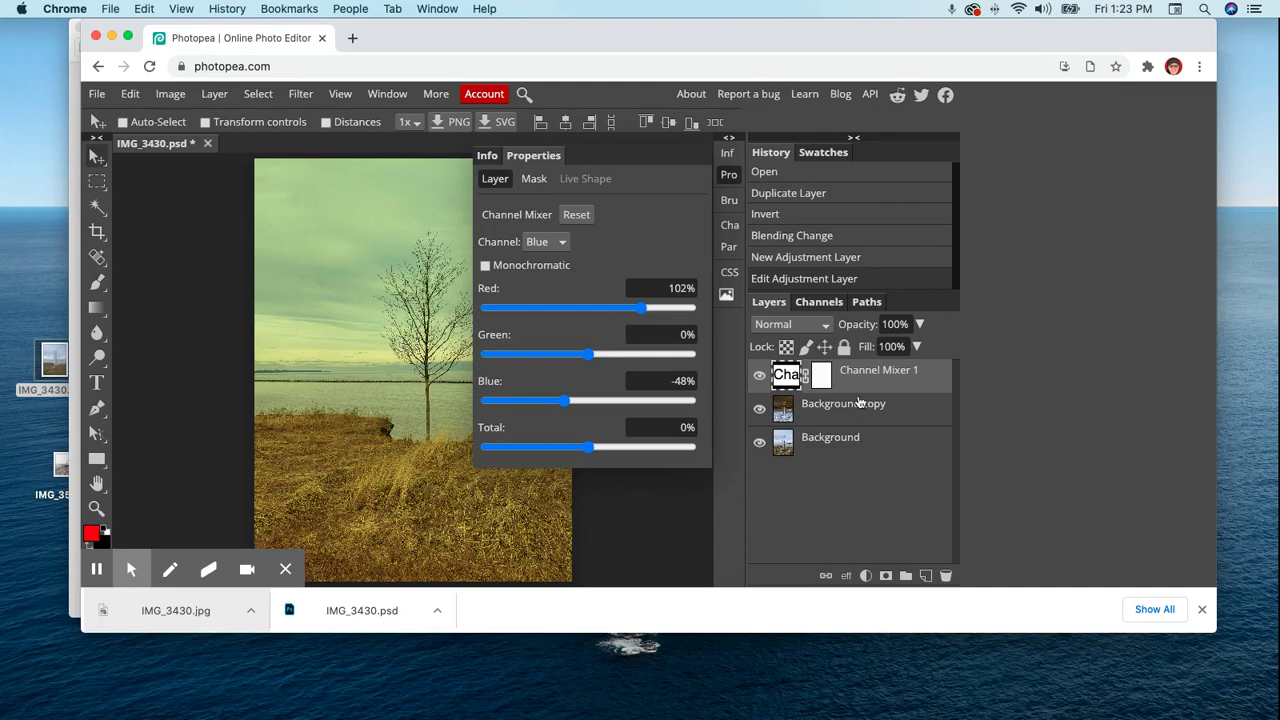
pyautogui.click(729, 139)
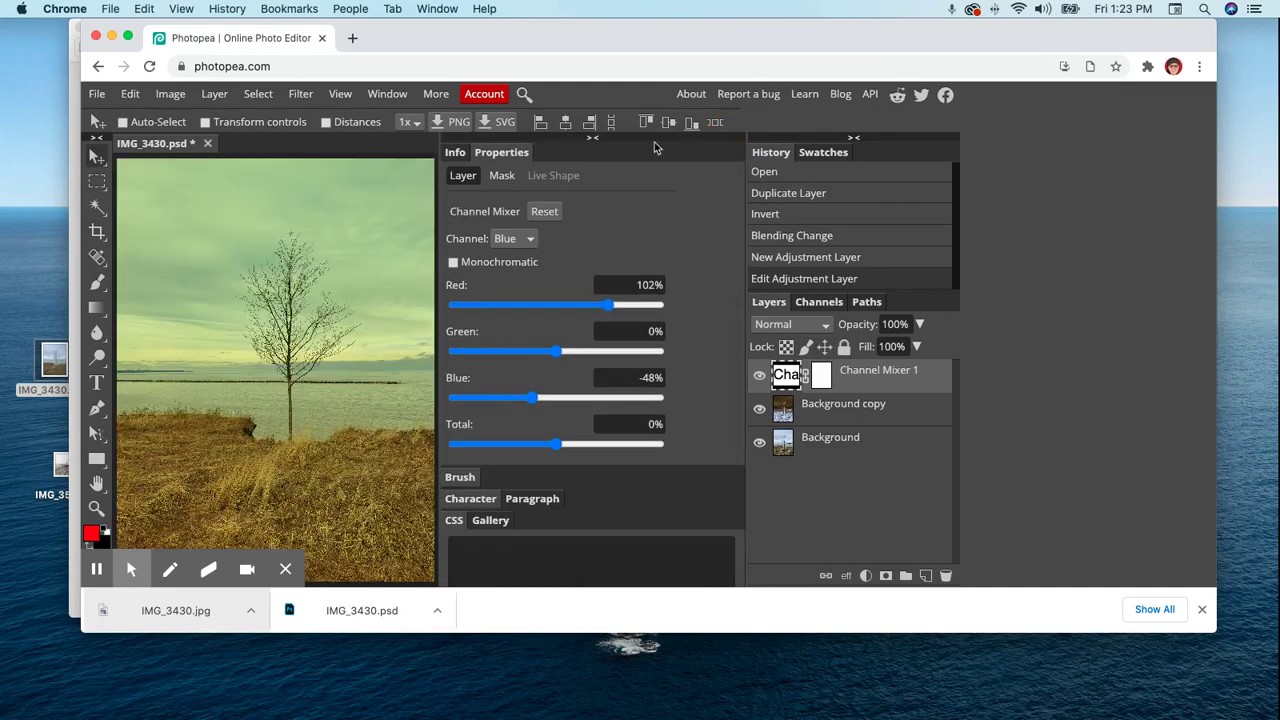
pyautogui.click(593, 139)
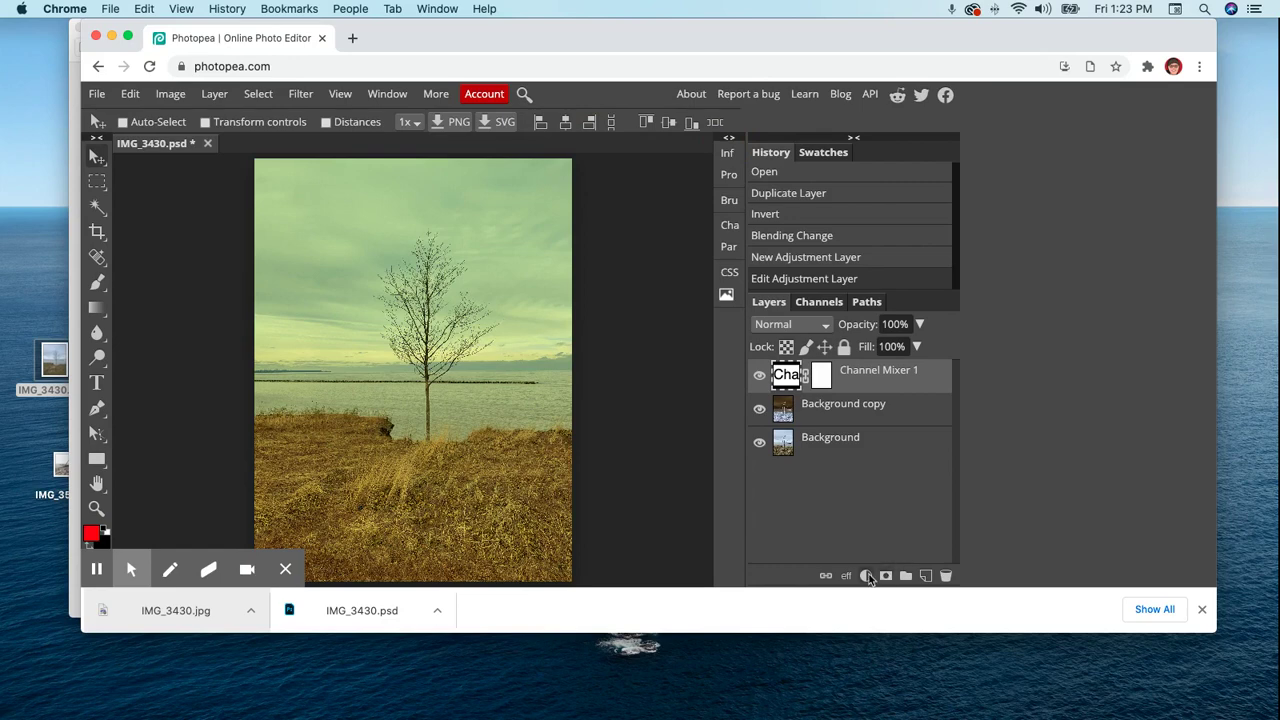
# Add a Hue/Saturation adjustment layer above the Channel Mixer layer.
pyautogui.click(866, 576)
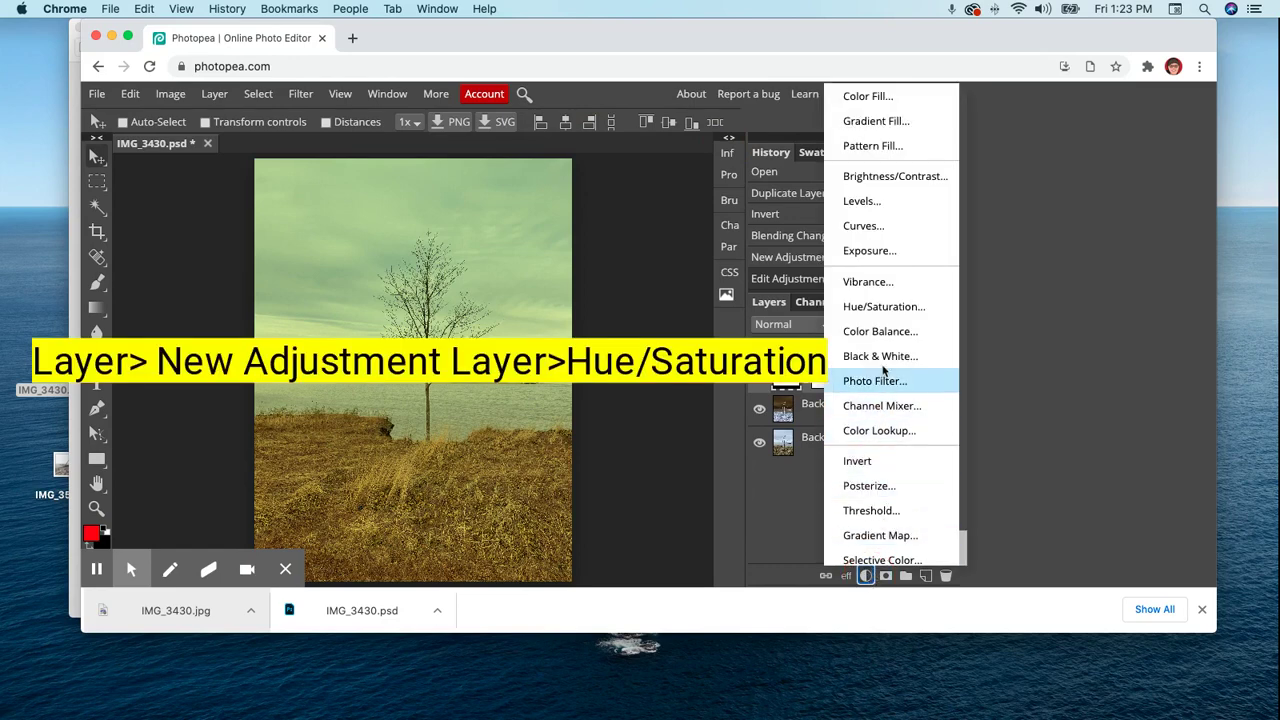
pyautogui.click(856, 307)
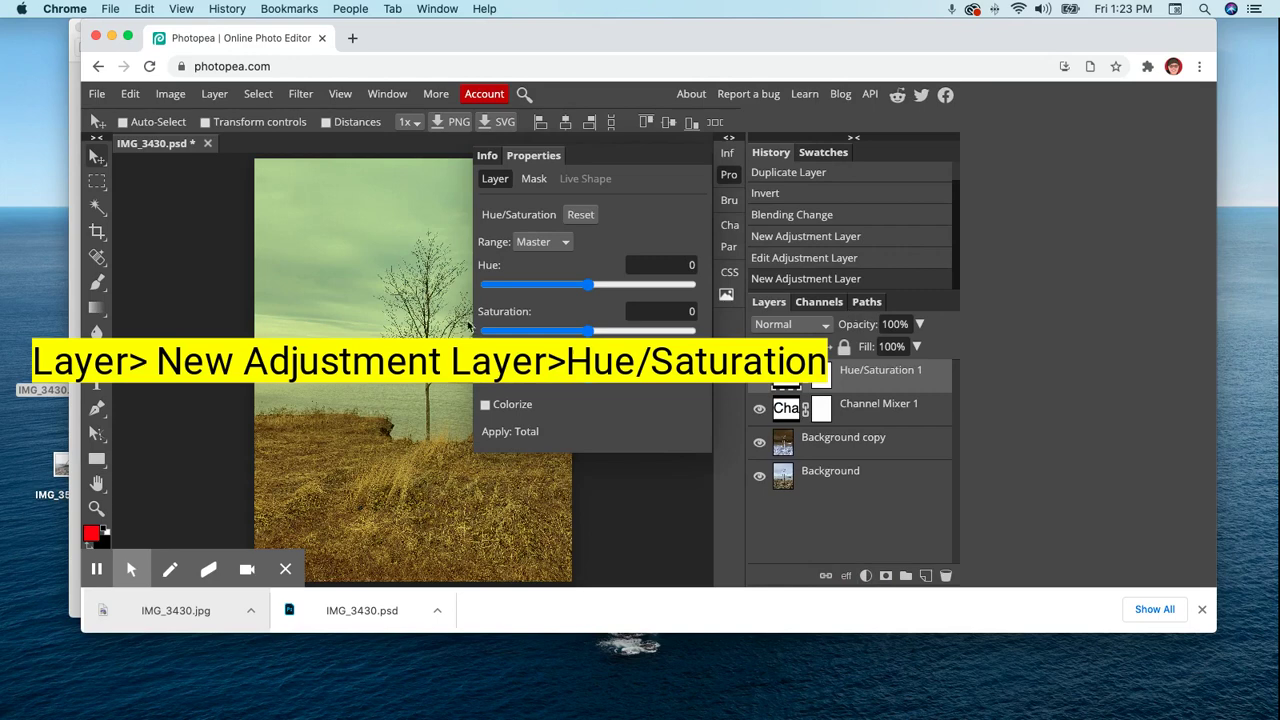
pyautogui.click(236, 95)
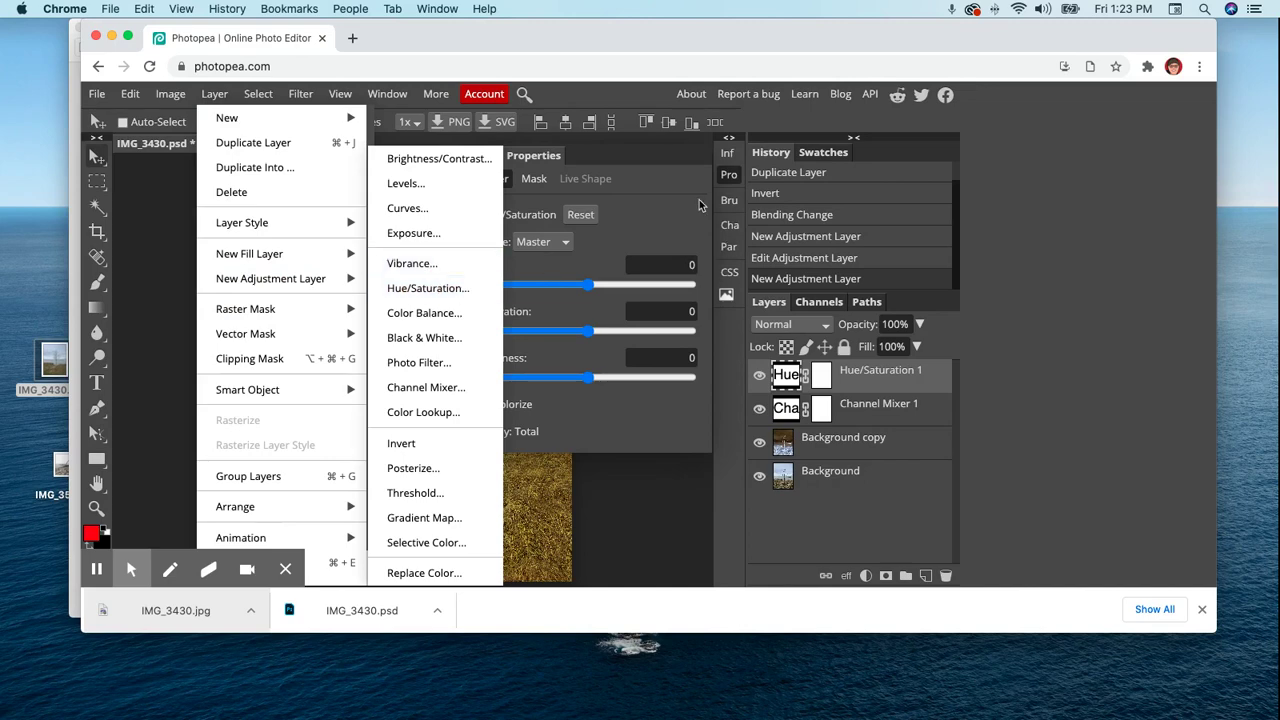
pyautogui.click(678, 150)
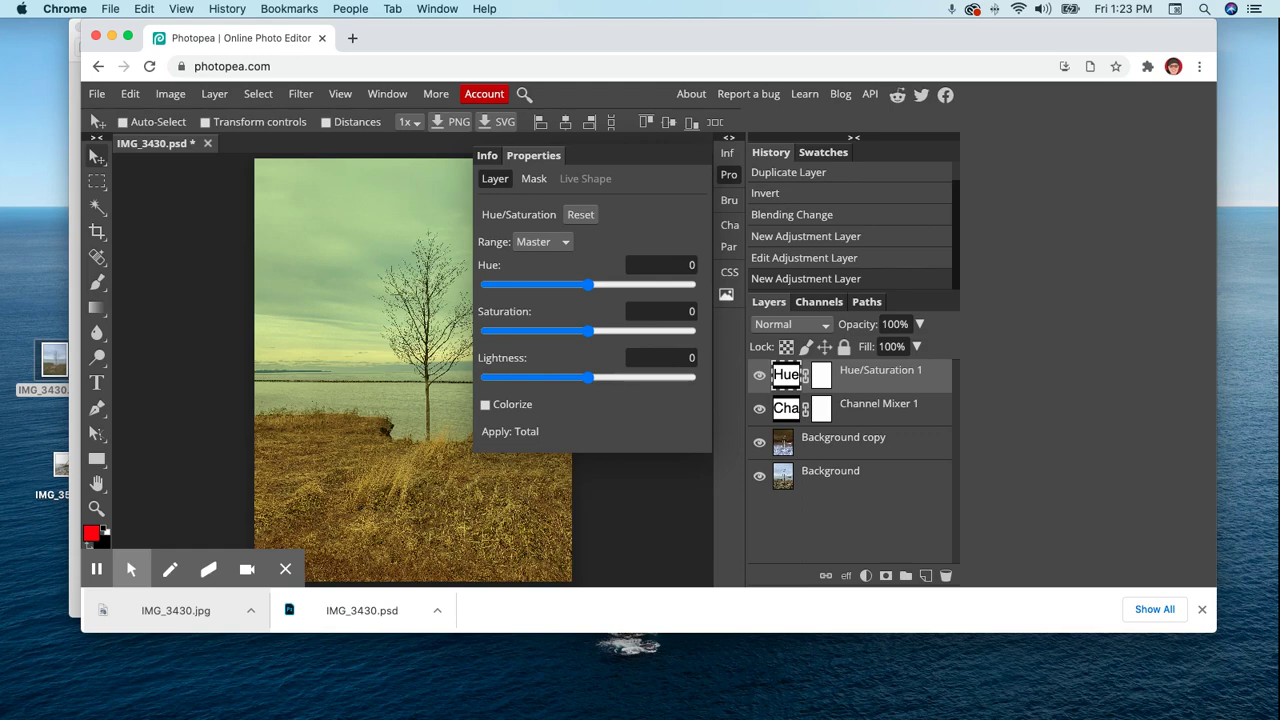
# Set the hue of the Red range to -113 in the Hue/Saturation adjustment.
pyautogui.click(560, 243)
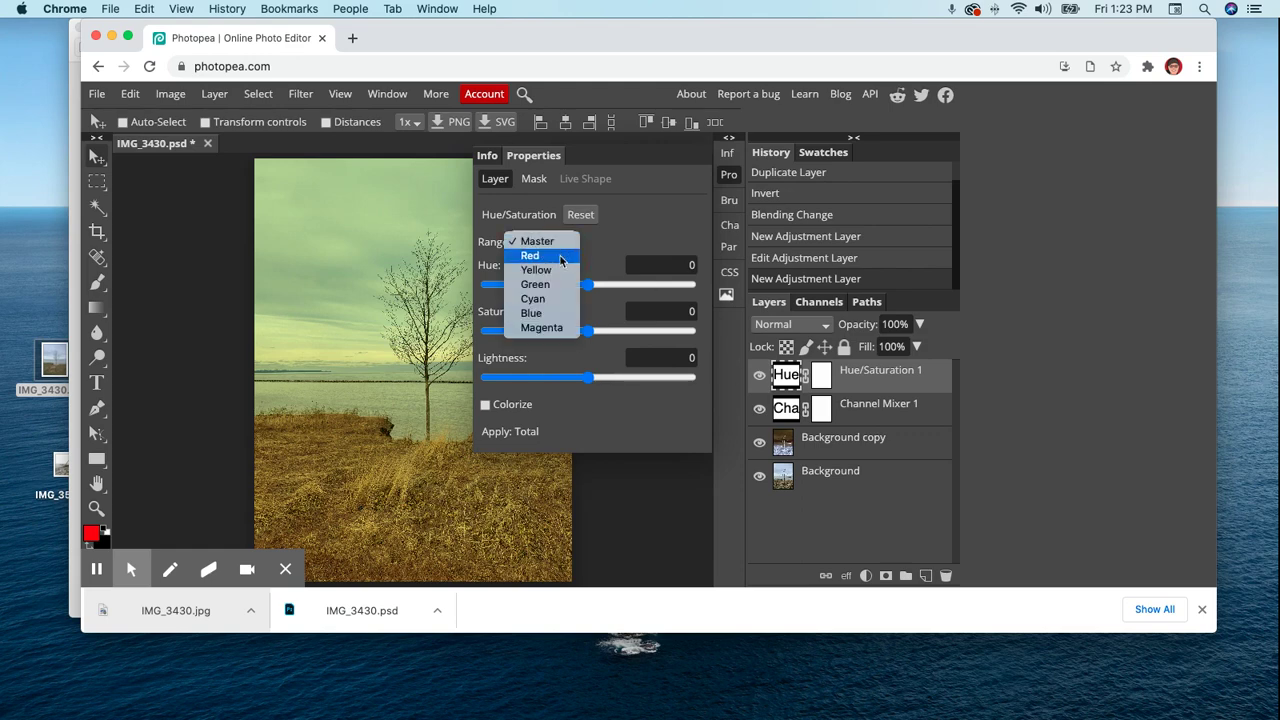
pyautogui.click(560, 258)
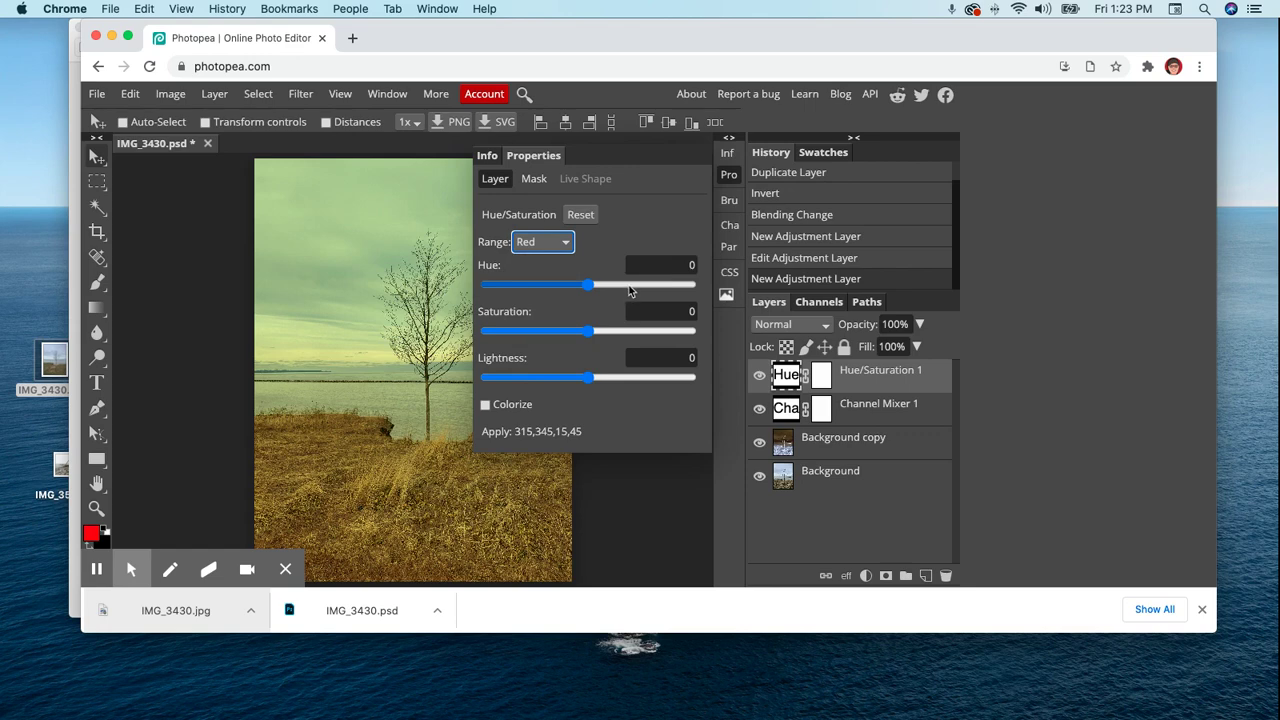
pyautogui.moveTo(591, 288); pyautogui.dragTo(540, 291)
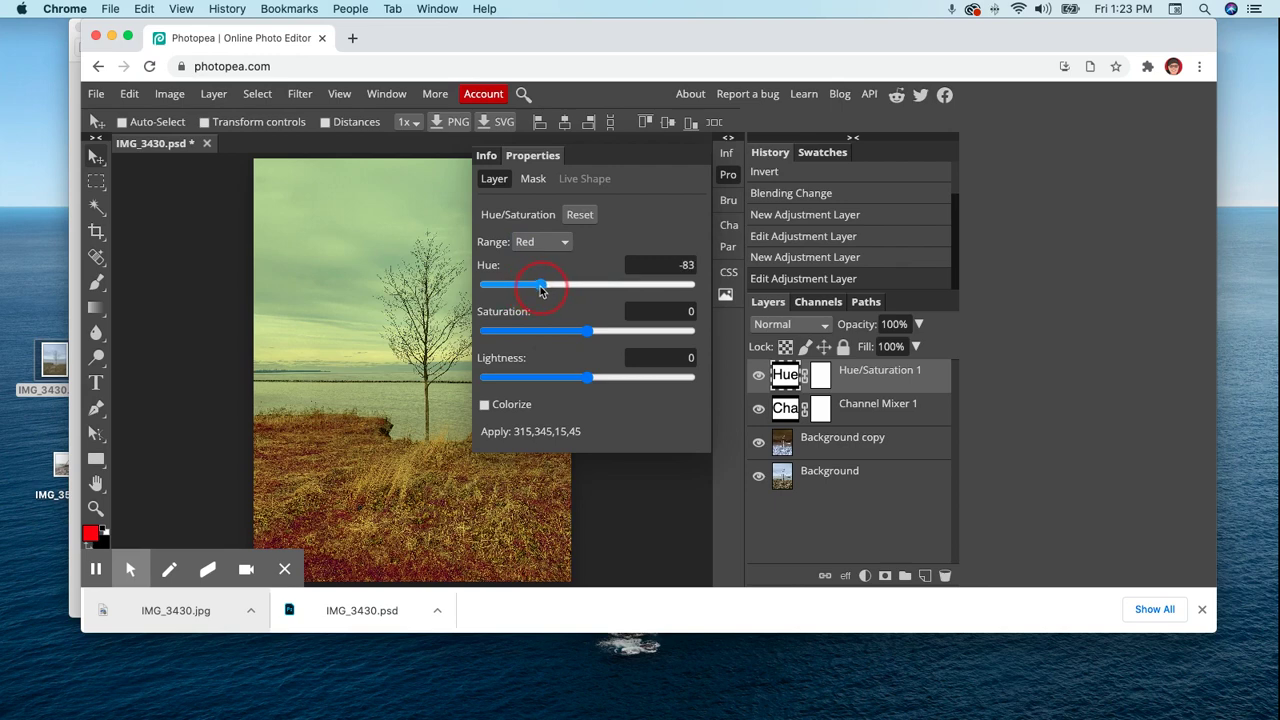
pyautogui.moveTo(540, 290); pyautogui.dragTo(522, 290)
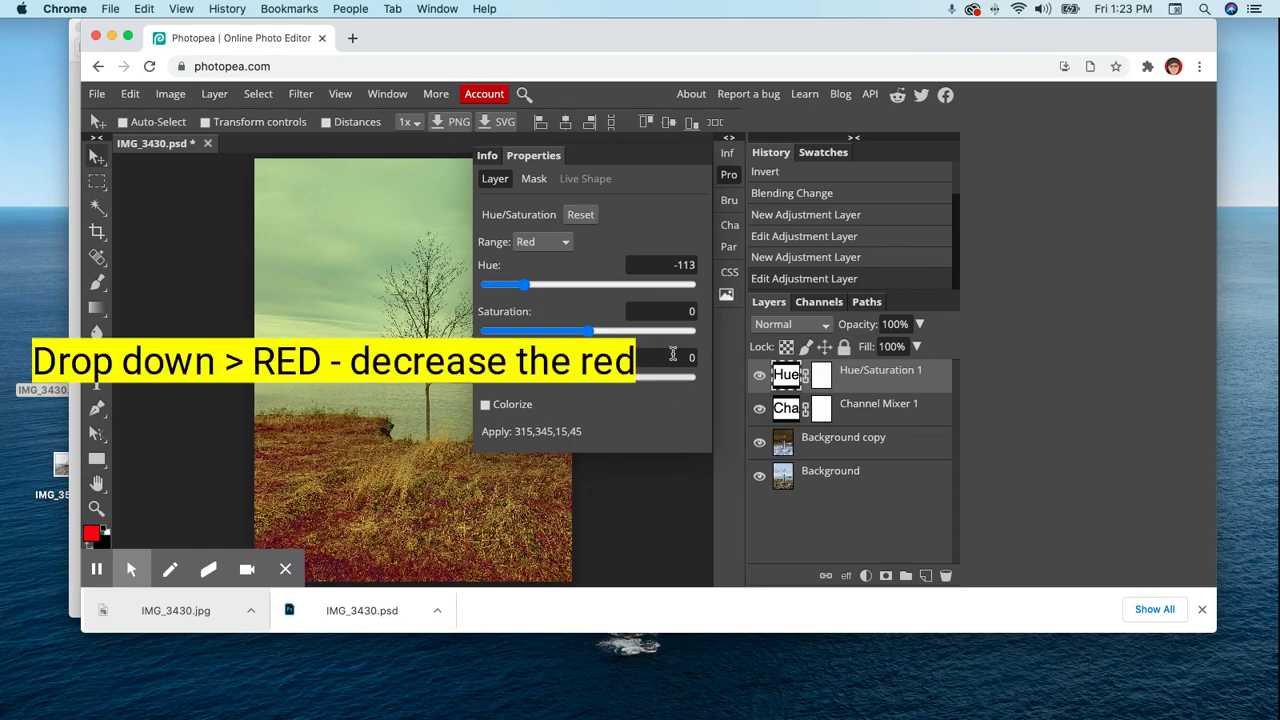
# Raise the saturation of the Master range to 65 in the Hue/Saturation adjustment.
pyautogui.click(562, 244)
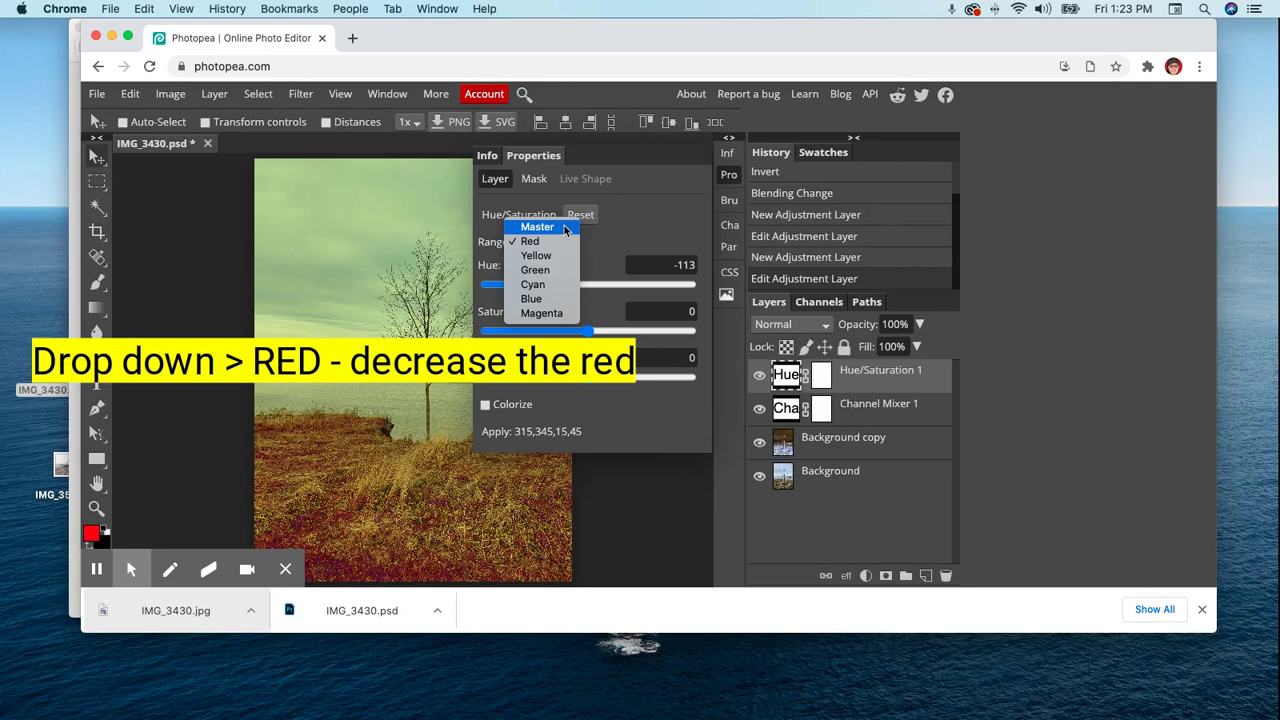
pyautogui.click(565, 228)
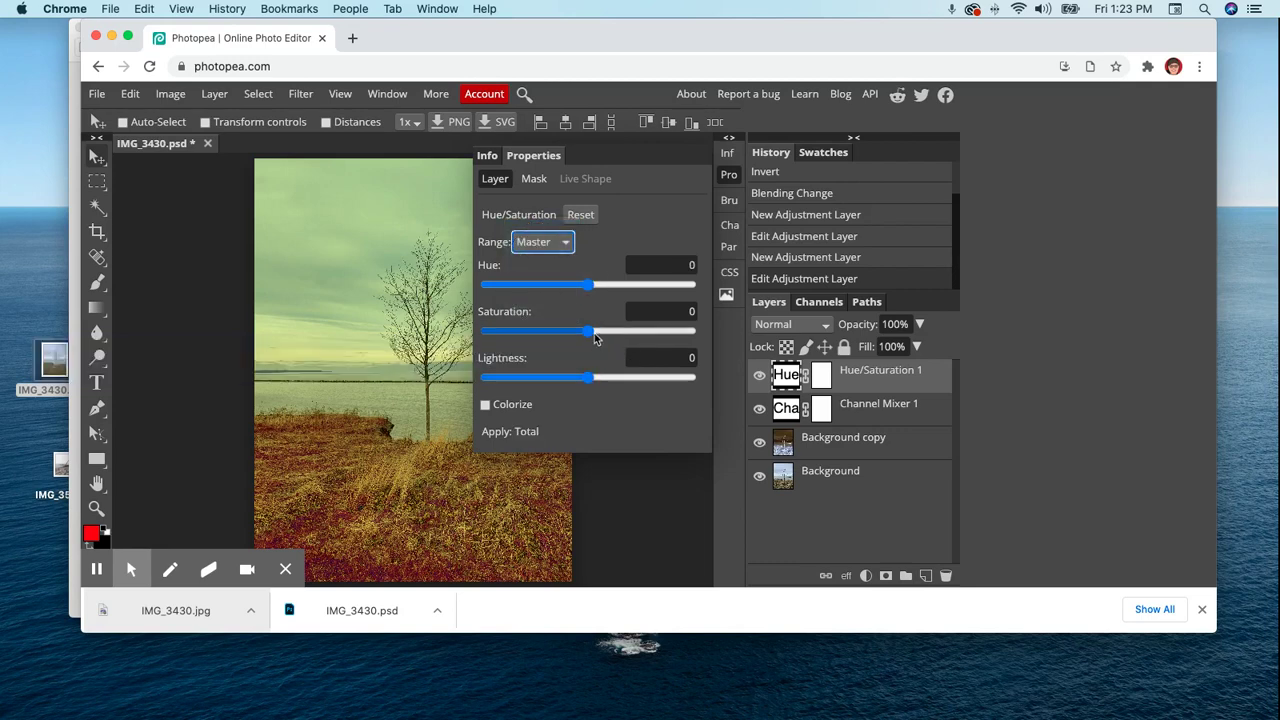
pyautogui.moveTo(594, 333); pyautogui.dragTo(656, 334)
# Set the hue of the Red range to -41 in the Hue/Saturation adjustment.
pyautogui.click(564, 241)
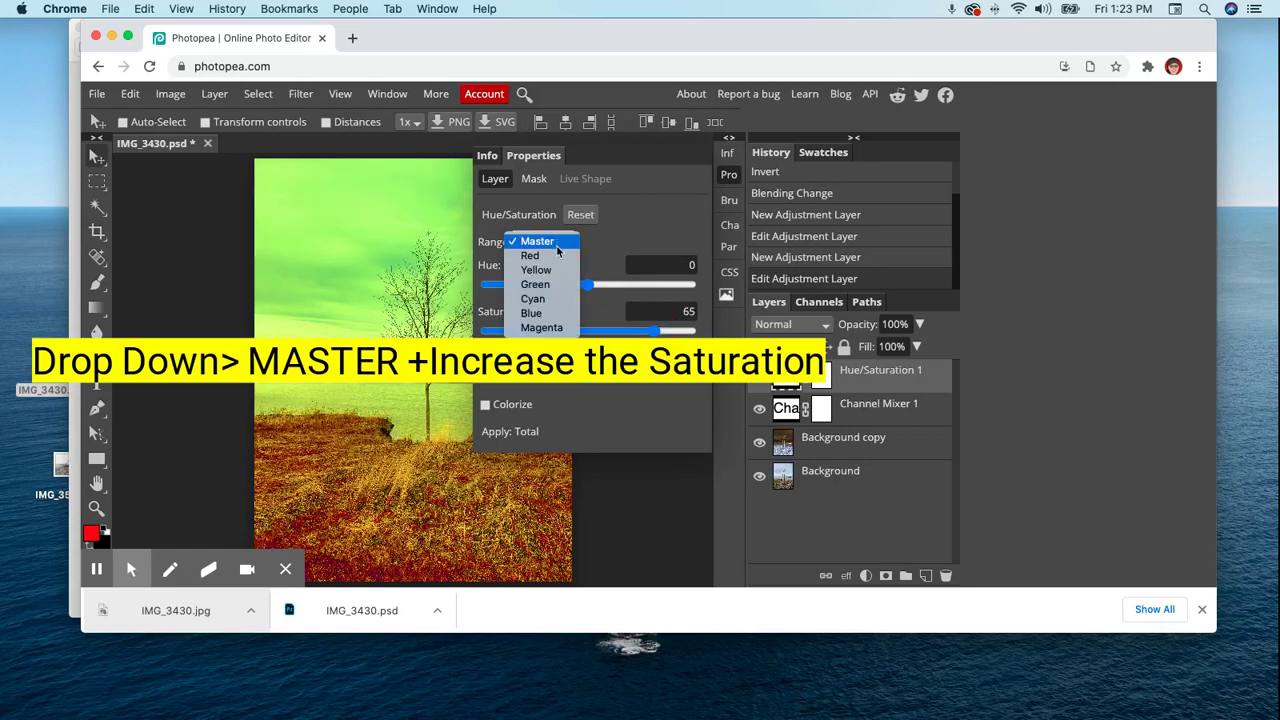
pyautogui.click(556, 256)
pyautogui.moveTo(591, 287)
pyautogui.mouseDown()
pyautogui.moveTo(534, 287)
pyautogui.moveTo(573, 287)
pyautogui.mouseUp()
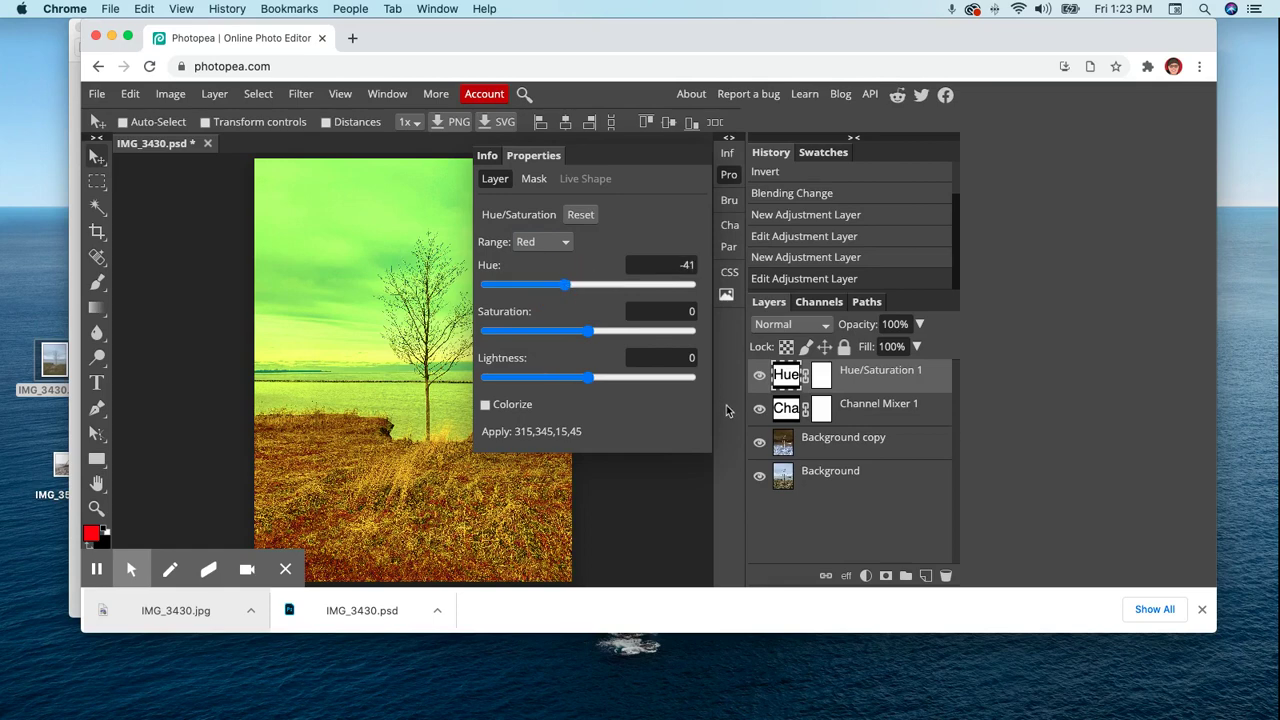
# Raise Red to 134% in the Blue channel of the Channel Mixer adjustment.
pyautogui.click(787, 410)
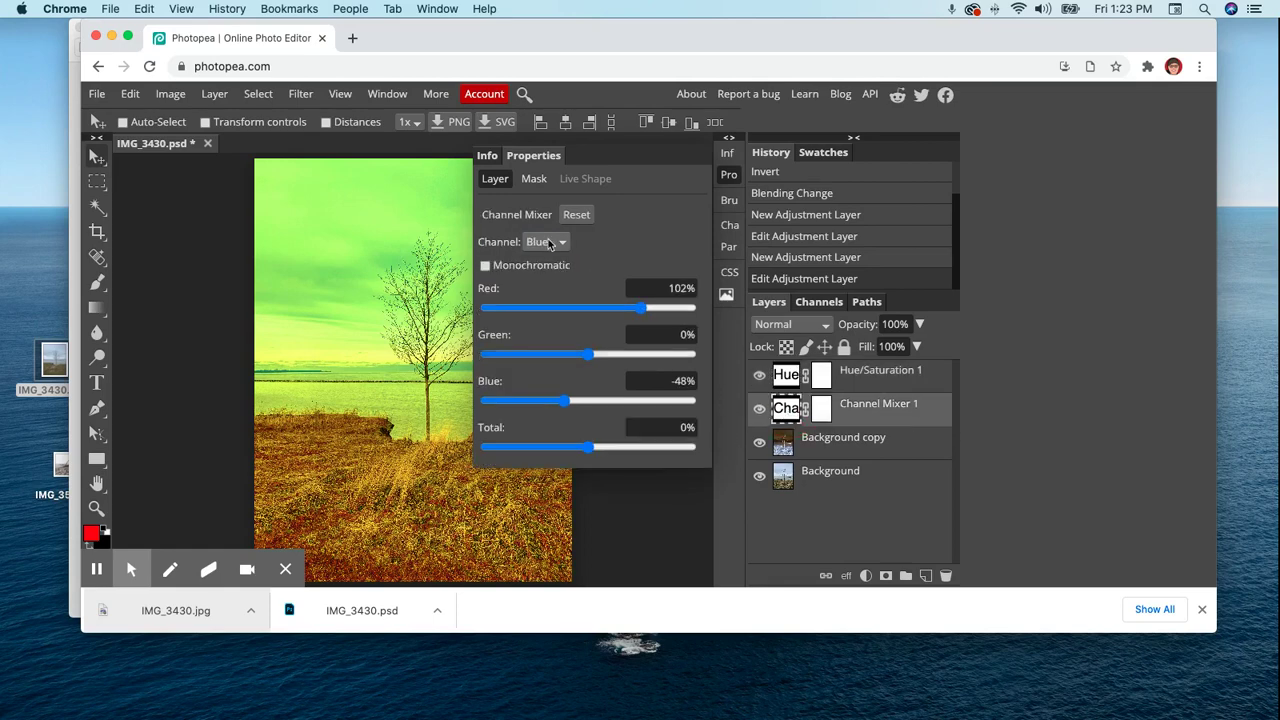
pyautogui.moveTo(639, 308); pyautogui.dragTo(658, 313)
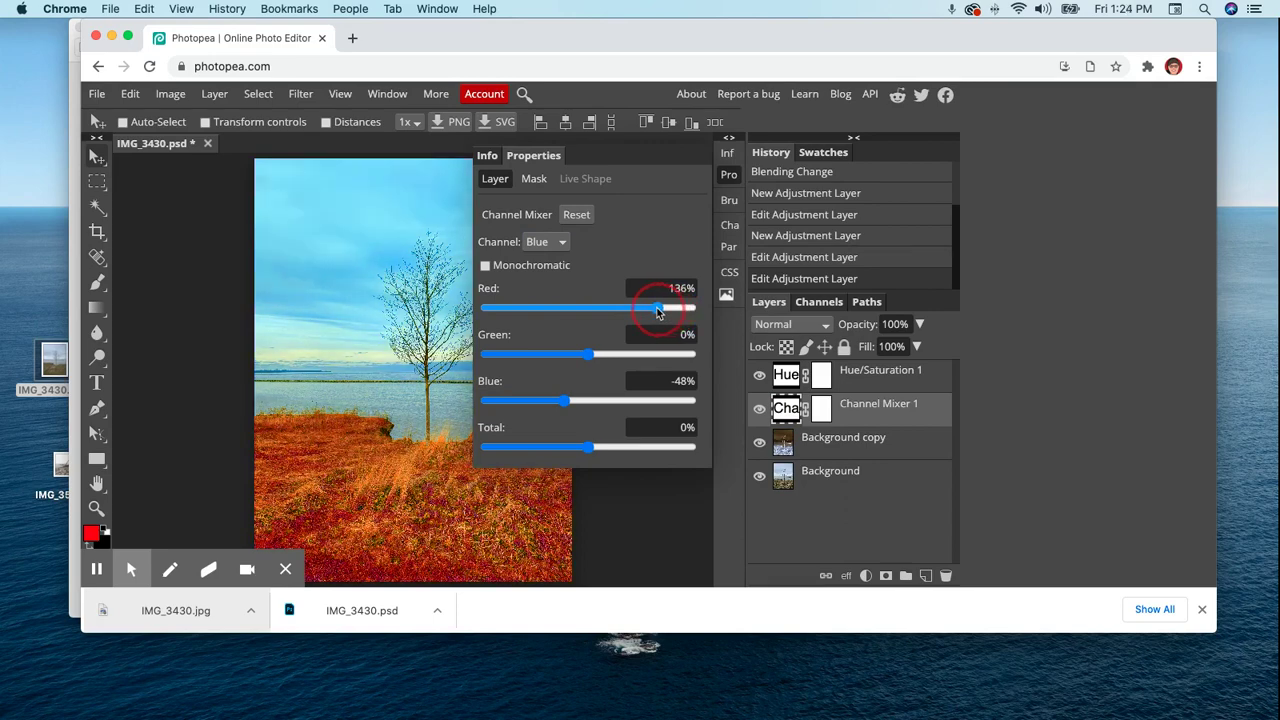
pyautogui.moveTo(658, 313); pyautogui.dragTo(655, 312)
# Raise Blue to 124% in the Channel Mixer's Red channel and switch back to its Blue channel.
pyautogui.click(550, 242)
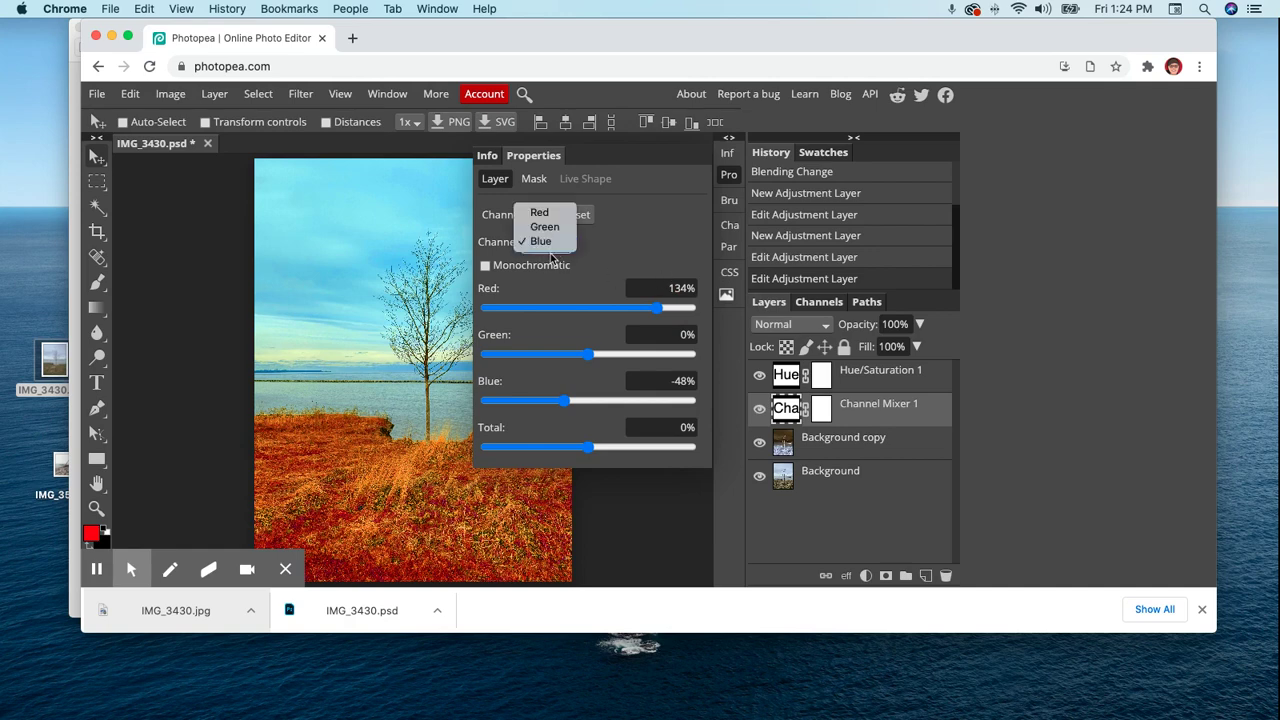
pyautogui.click(545, 212)
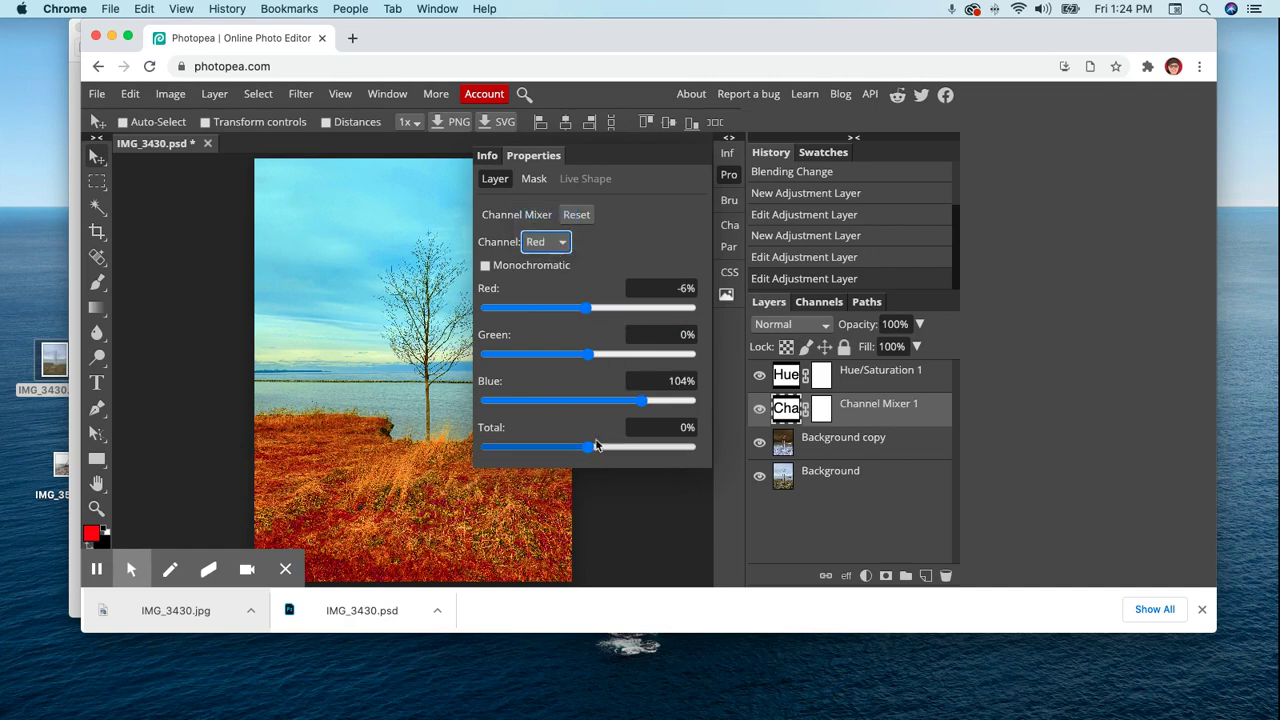
pyautogui.moveTo(641, 400); pyautogui.dragTo(651, 401)
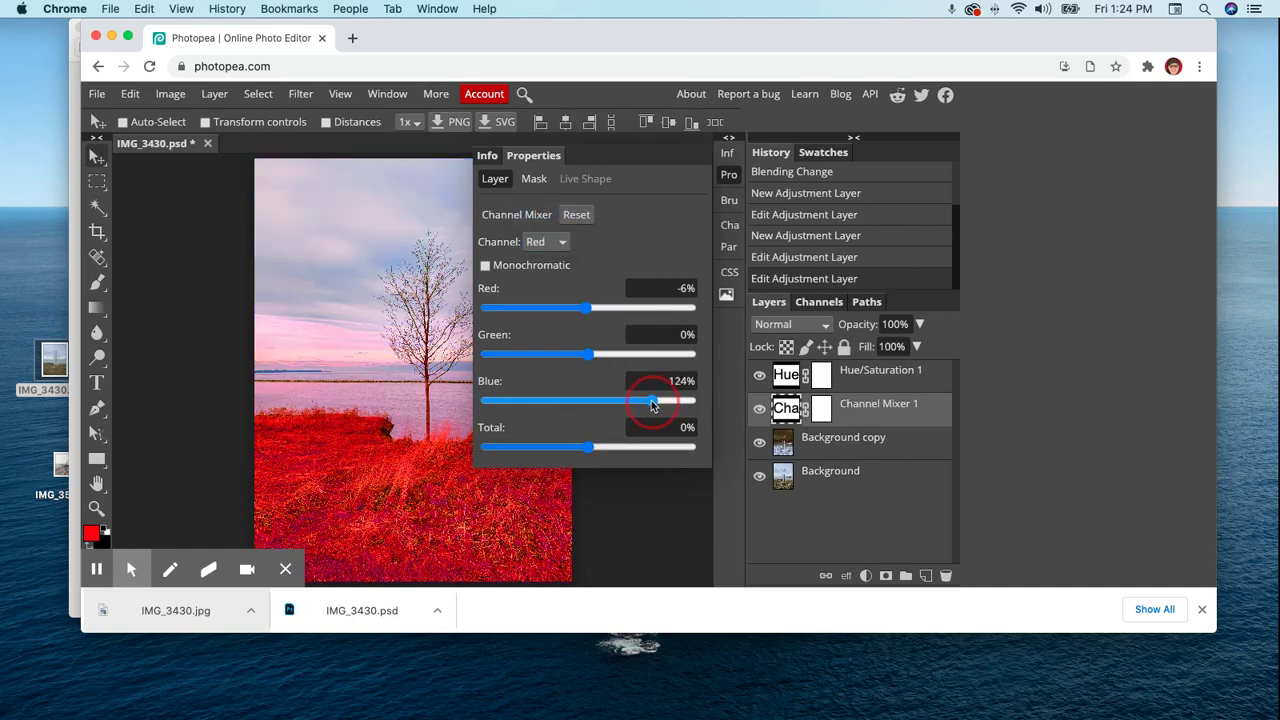
pyautogui.click(547, 241)
pyautogui.click(541, 269)
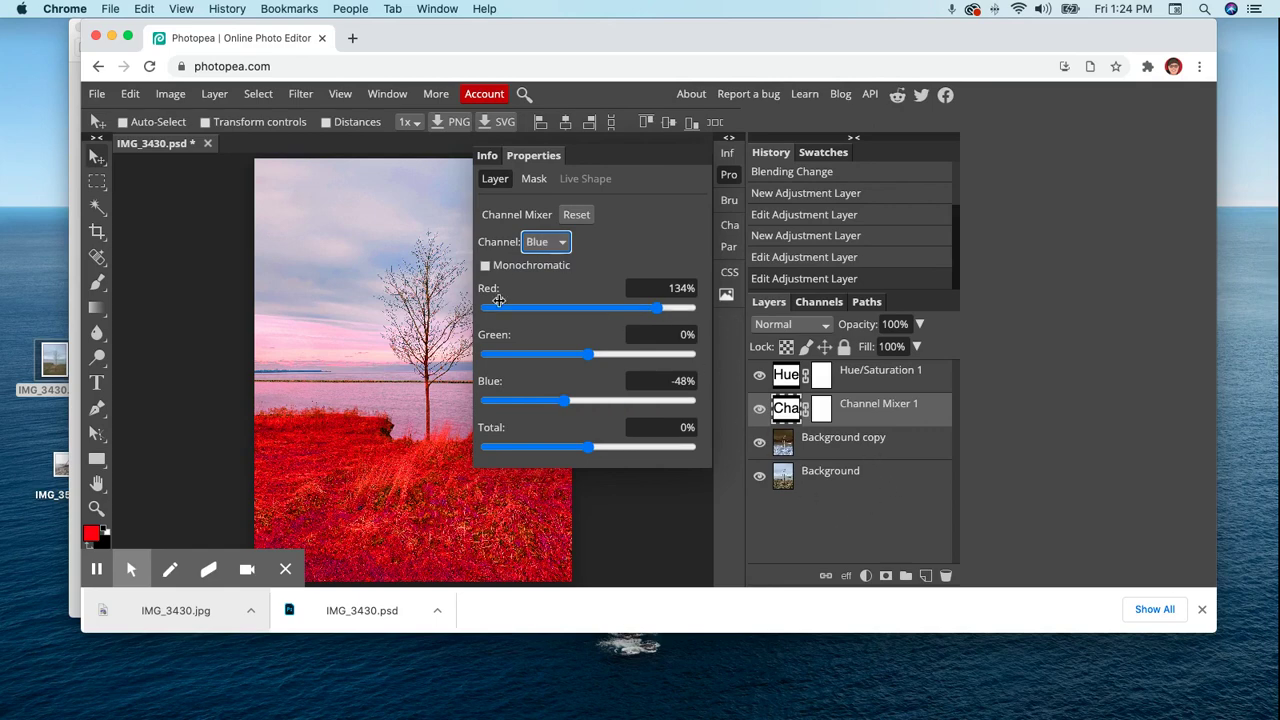
# In the Hue/Saturation adjustment, set the Red range's hue to -63 and the Master range's saturation to 32.
pyautogui.click(805, 378)
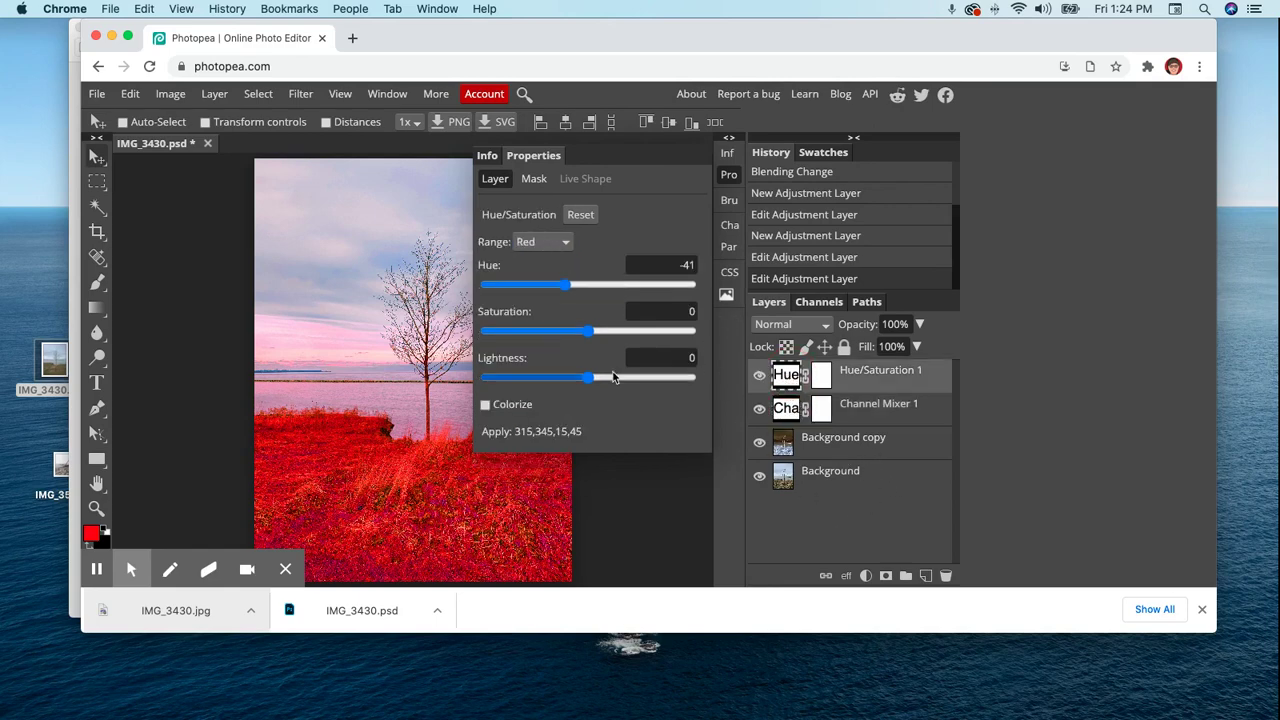
pyautogui.moveTo(545, 290); pyautogui.dragTo(553, 290)
pyautogui.click(553, 244)
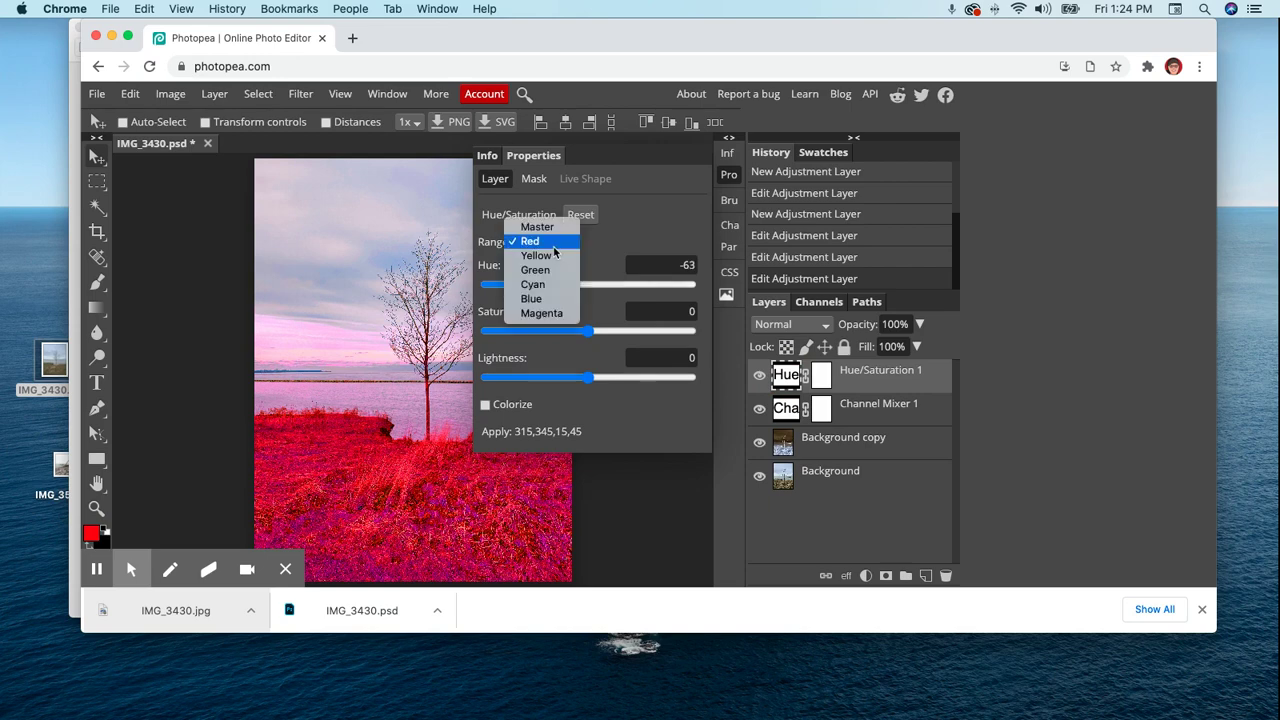
pyautogui.click(555, 232)
pyautogui.moveTo(590, 331); pyautogui.dragTo(622, 332)
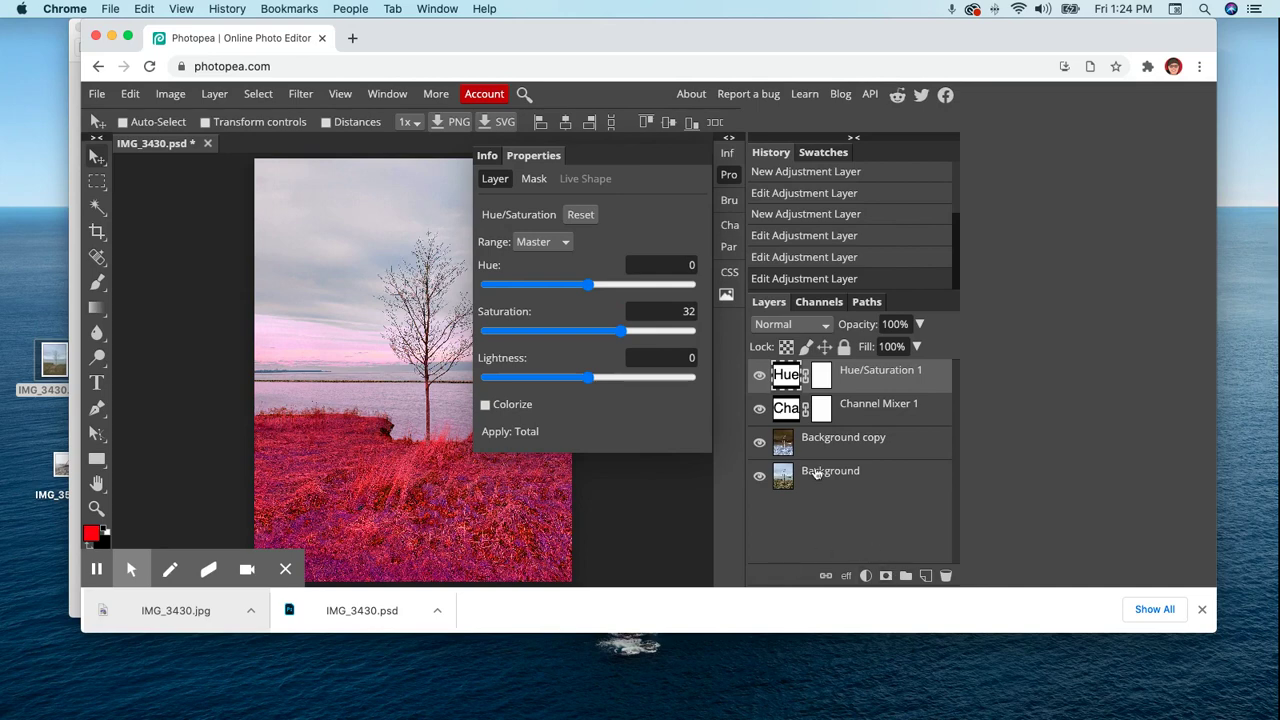
# Add a Curves adjustment layer on top and bend its RGB curve into an S shape with lowered midtones and slightly raised highlights.
pyautogui.click(866, 576)
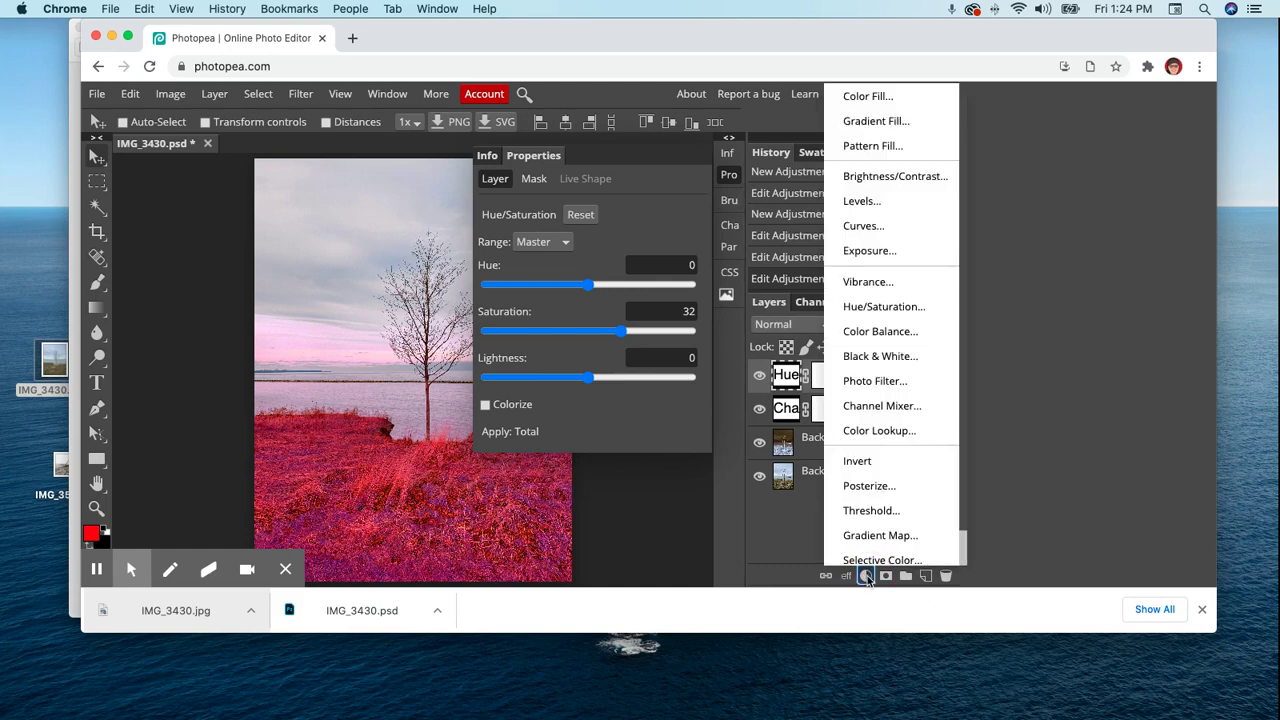
pyautogui.click(886, 225)
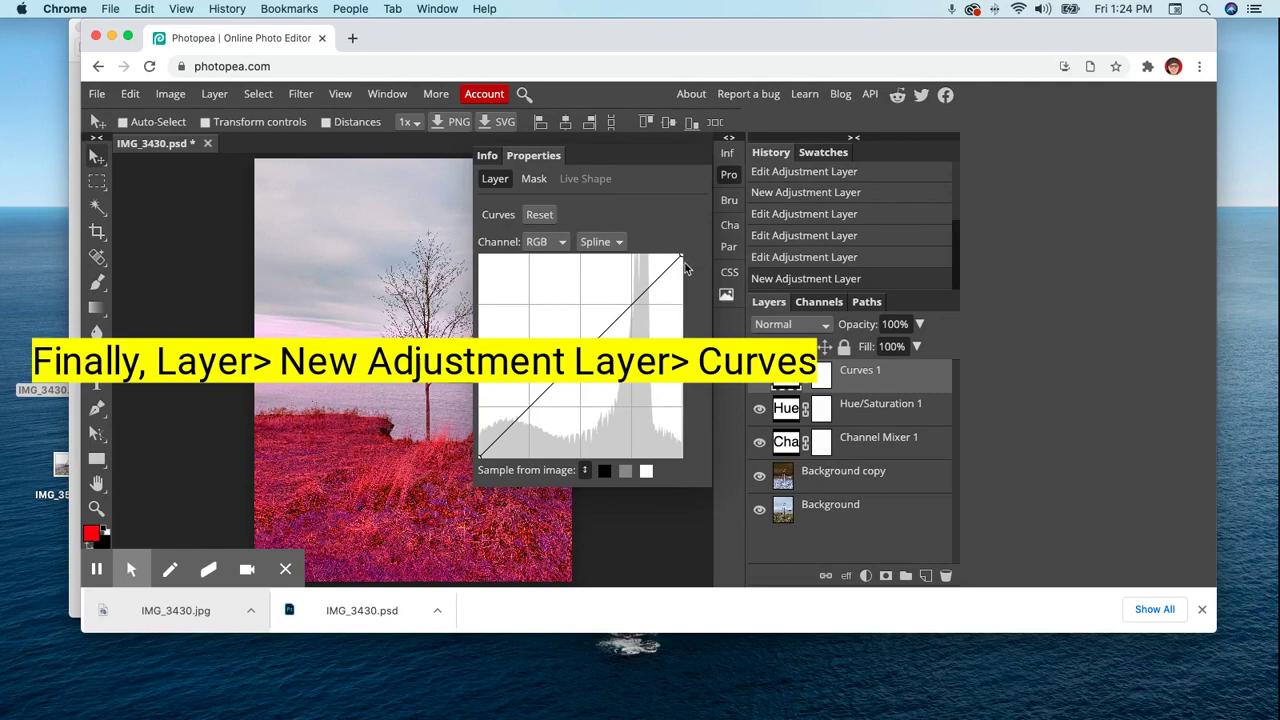
pyautogui.moveTo(681, 257); pyautogui.dragTo(655, 256)
pyautogui.moveTo(581, 350); pyautogui.dragTo(508, 427)
pyautogui.moveTo(642, 291); pyautogui.dragTo(681, 257)
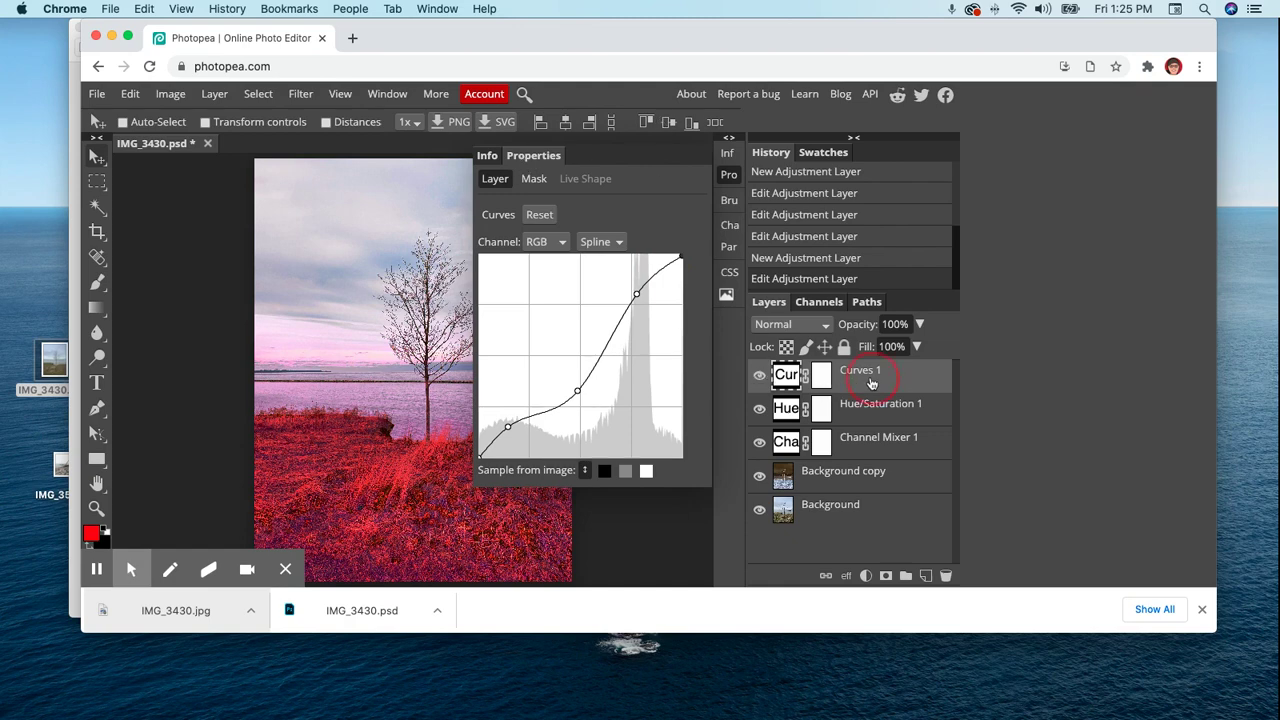
pyautogui.click(729, 139)
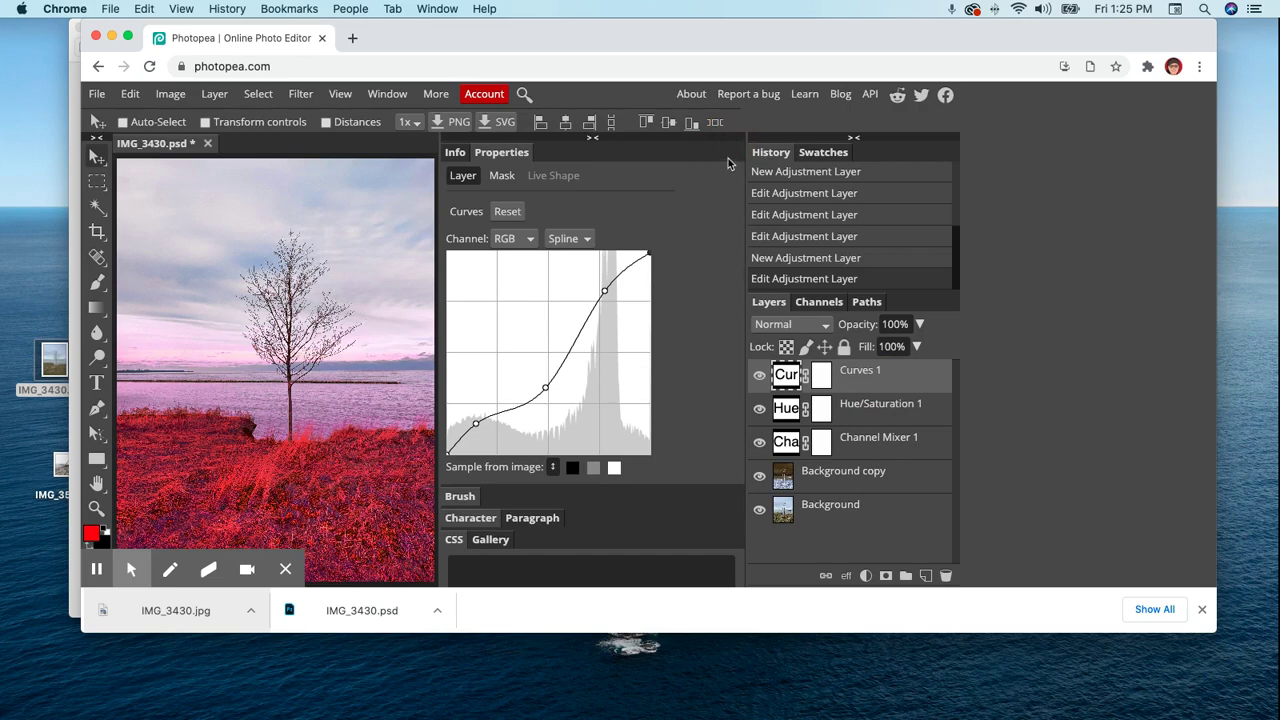
pyautogui.click(597, 137)
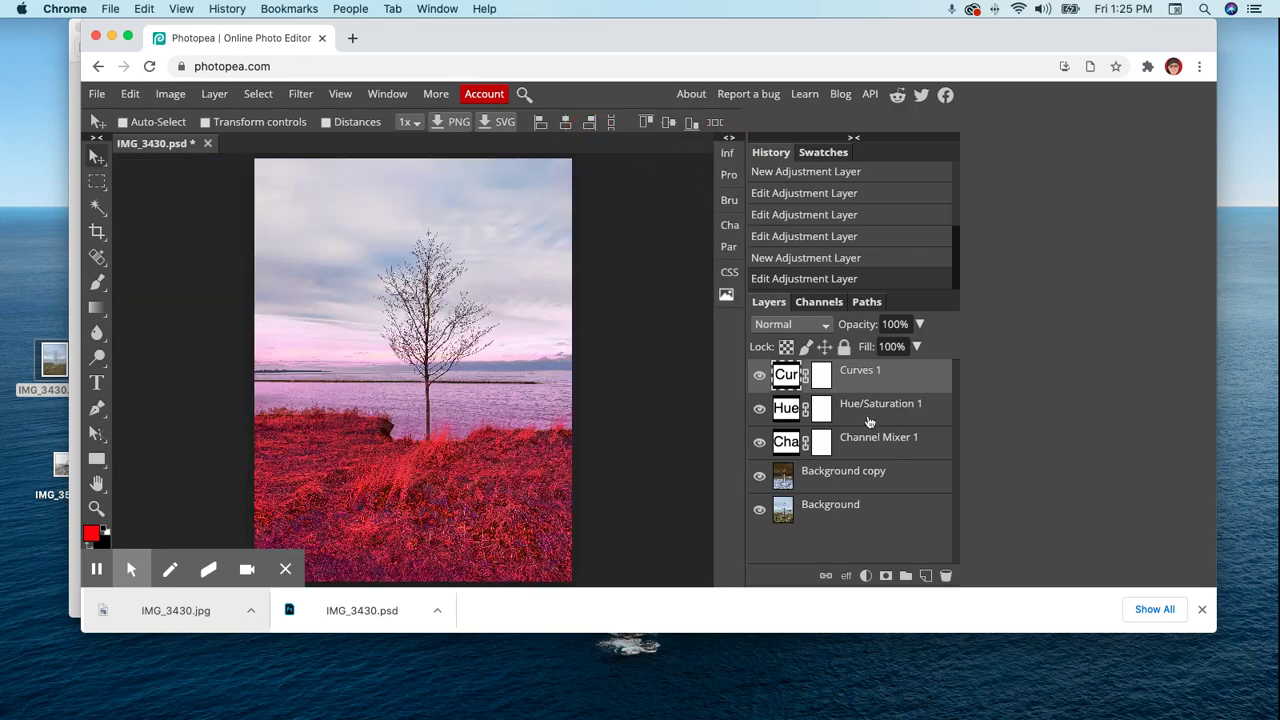
# In the Channel Mixer's Blue channel, set Red to 120% and Blue to -42%.
pyautogui.click(790, 446)
pyautogui.doubleClick(790, 446)
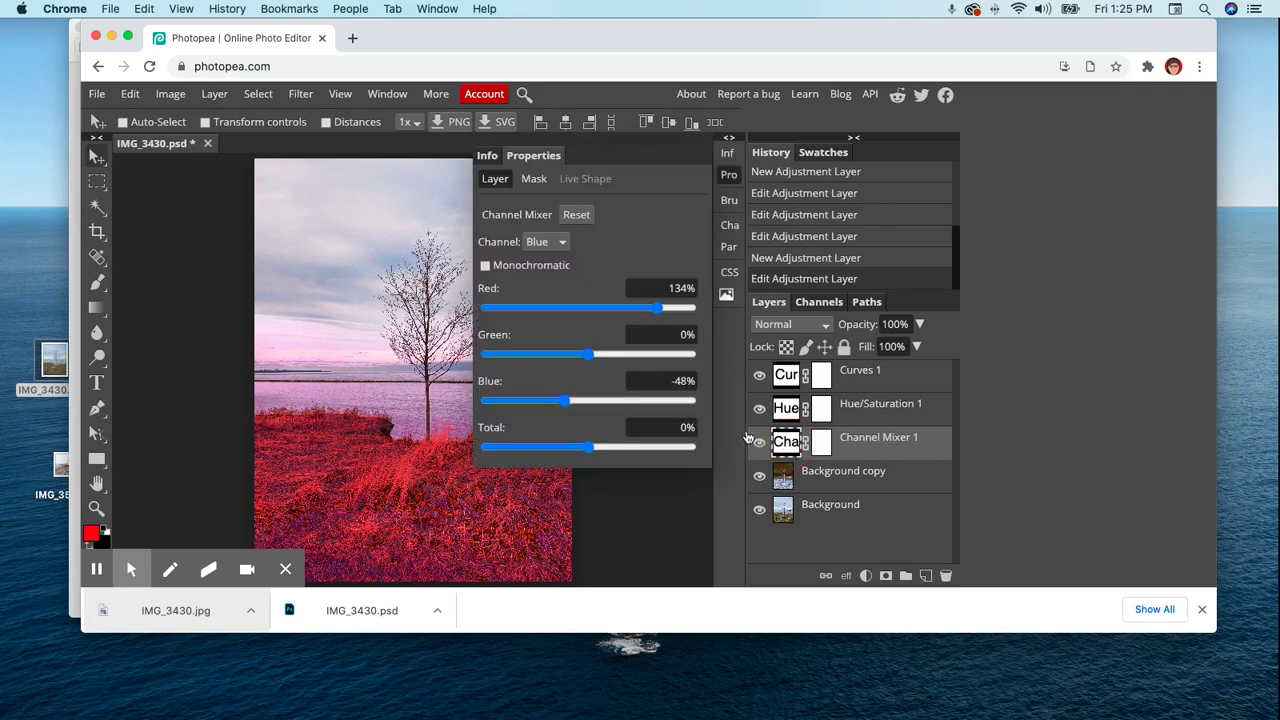
pyautogui.moveTo(659, 309); pyautogui.dragTo(649, 314)
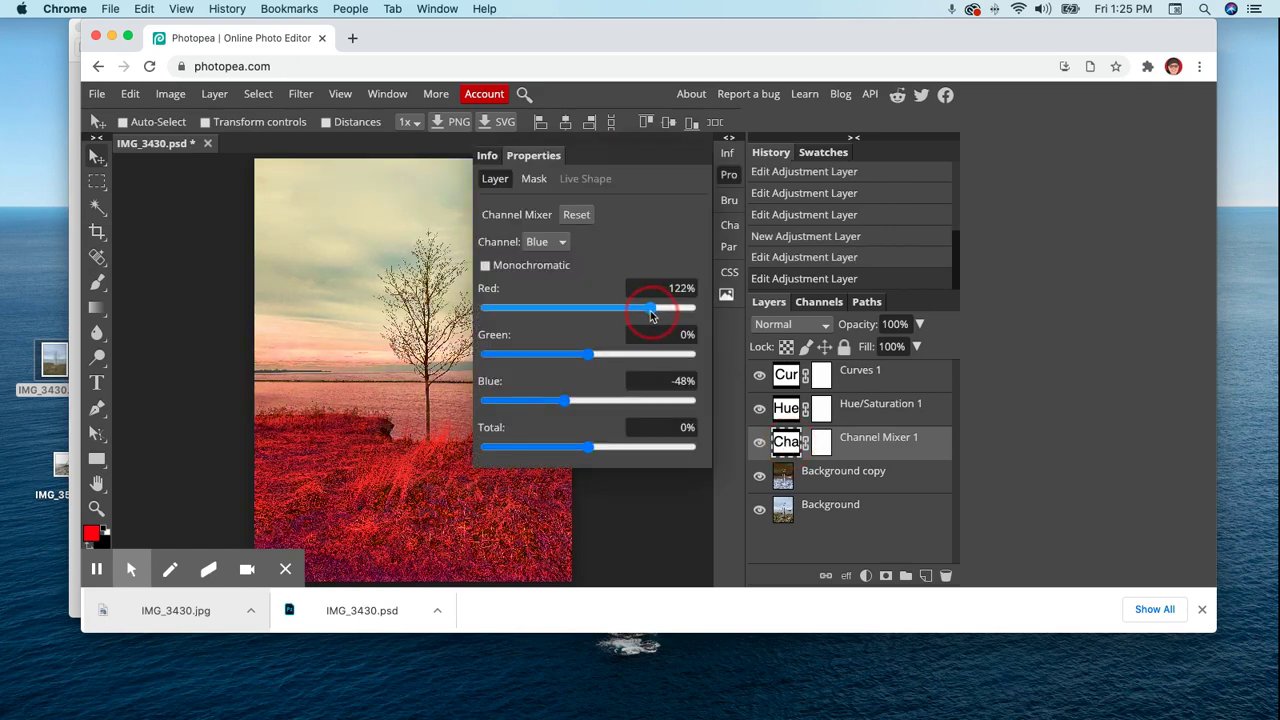
pyautogui.moveTo(651, 316); pyautogui.dragTo(649, 313)
pyautogui.moveTo(566, 408); pyautogui.dragTo(566, 408)
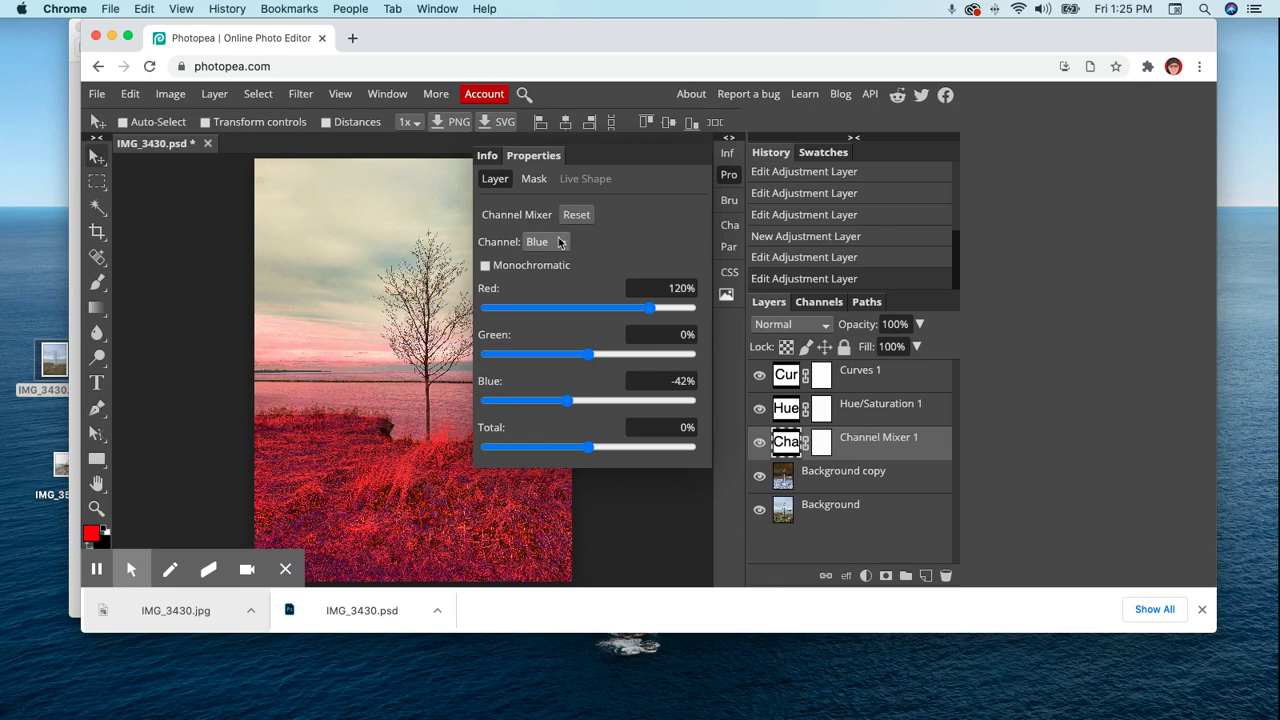
# Set Blue to 126% in the Channel Mixer's Red channel and collapse the adjustment's properties.
pyautogui.click(556, 241)
pyautogui.click(561, 215)
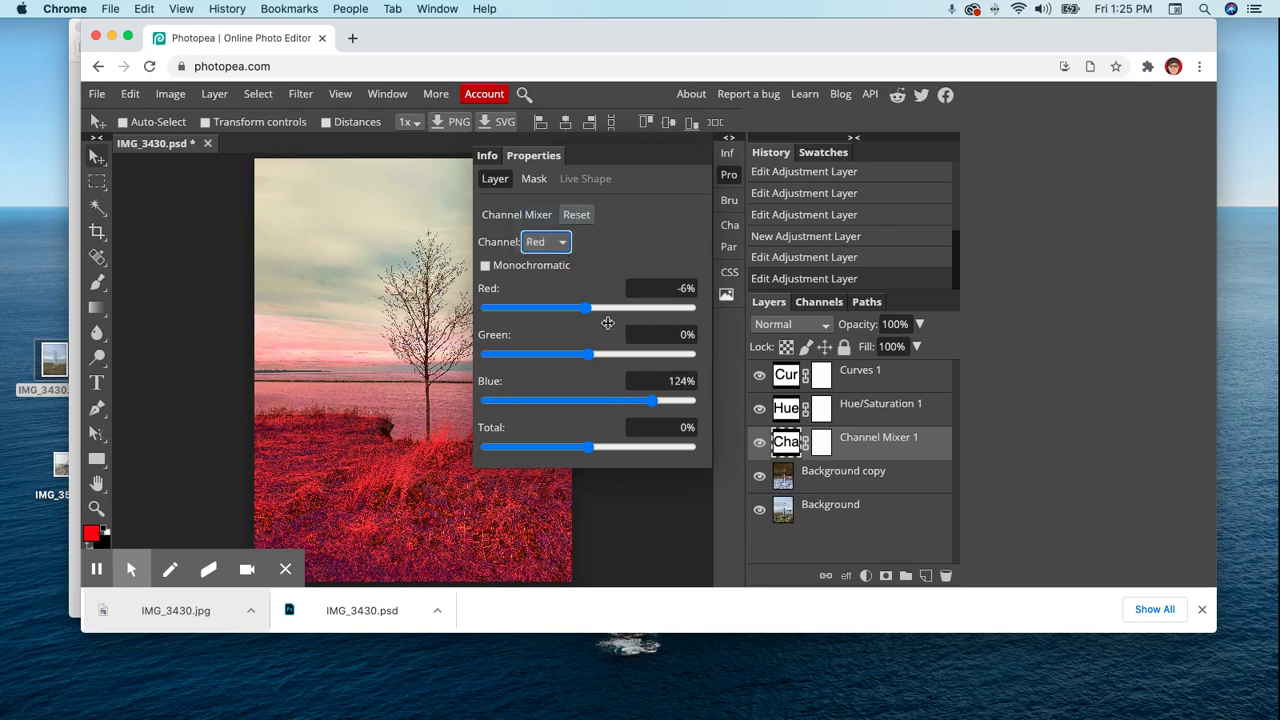
pyautogui.moveTo(655, 401); pyautogui.dragTo(653, 405)
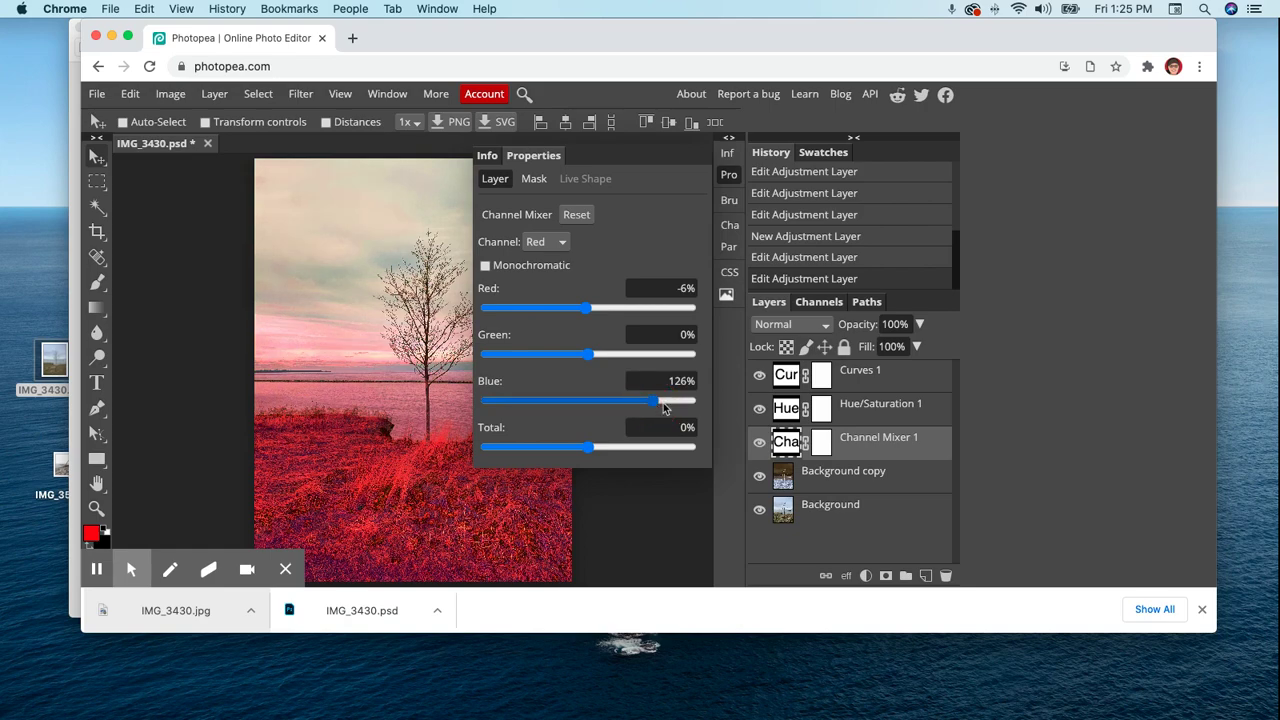
pyautogui.click(729, 137)
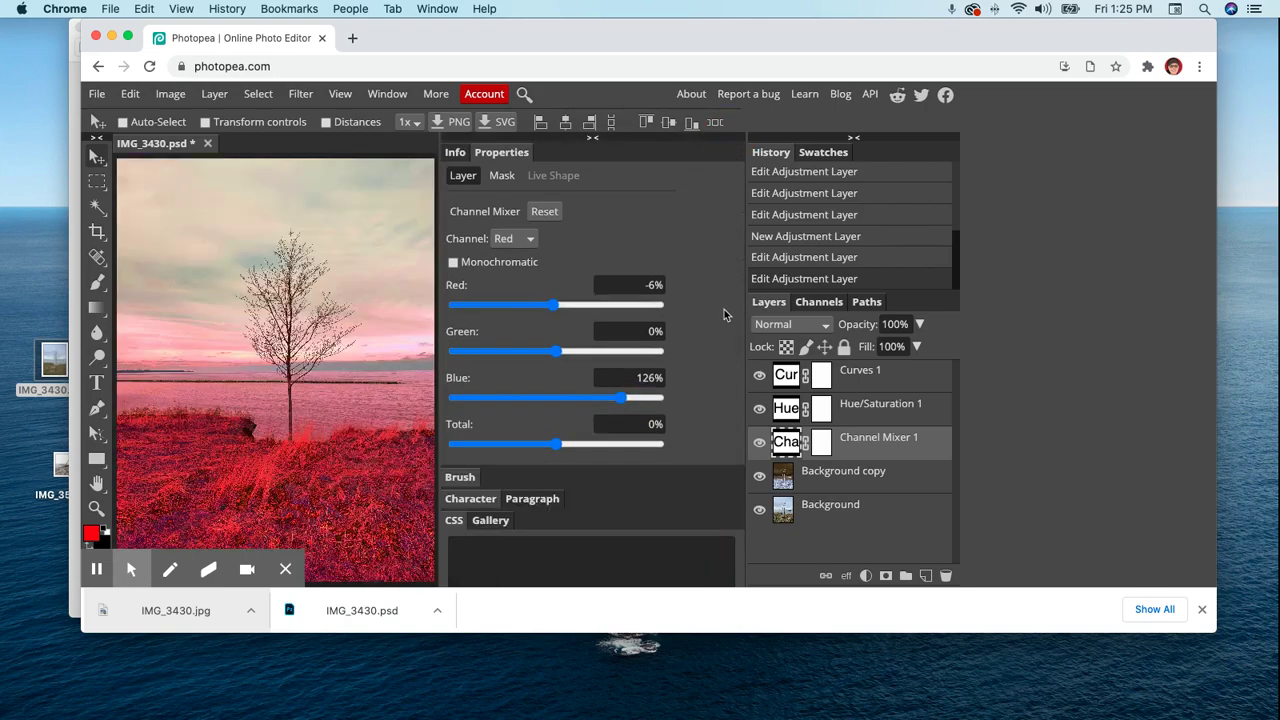
pyautogui.click(592, 137)
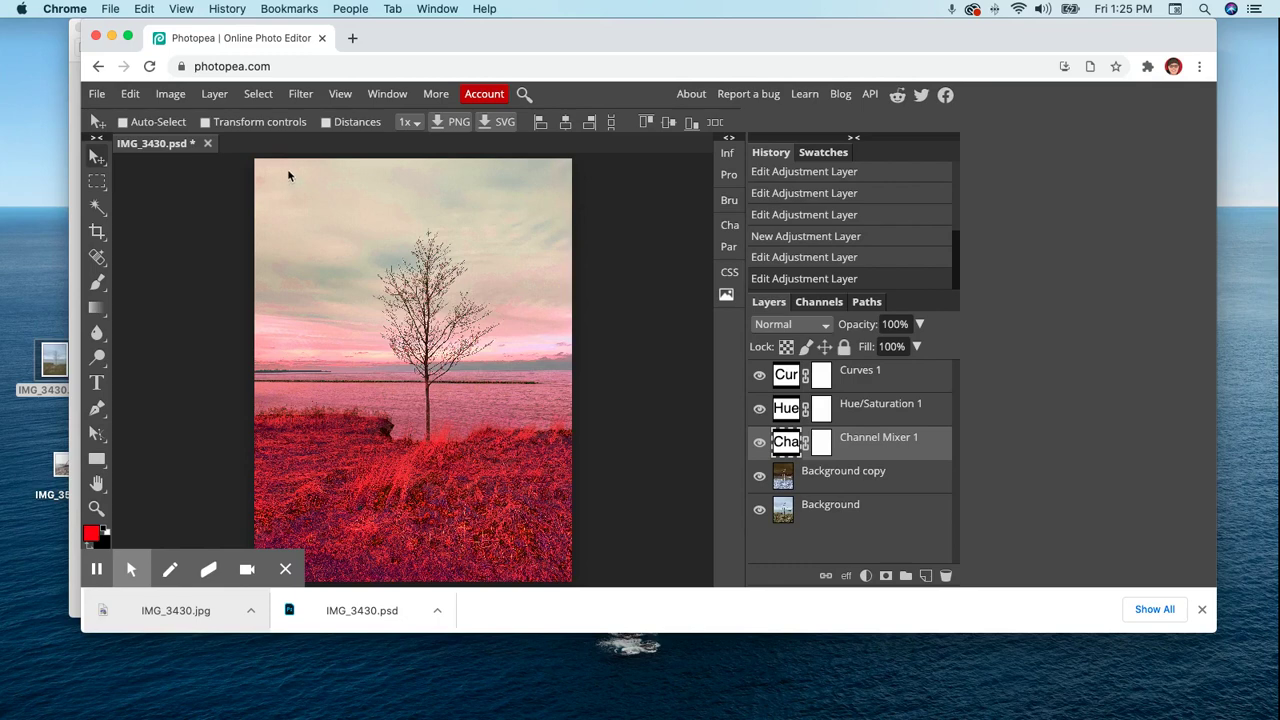
# Save the edited image as a PSD and export a JPG copy of it.
pyautogui.click(97, 94)
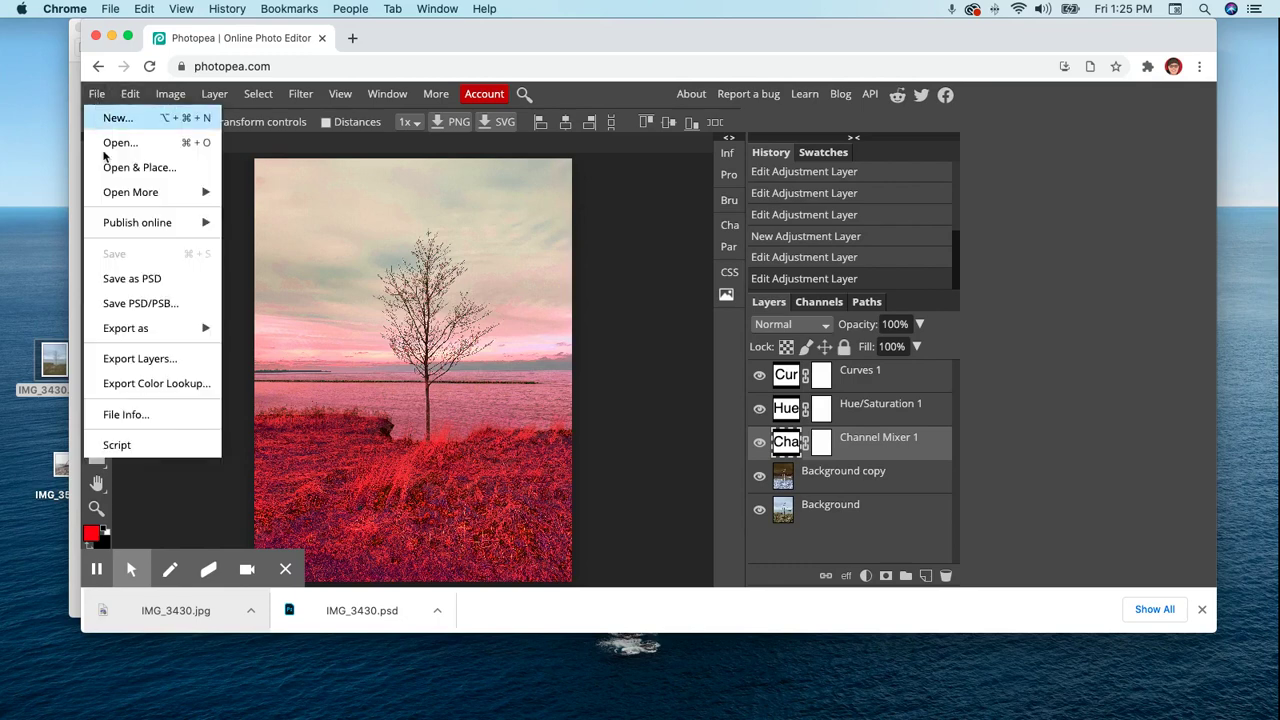
pyautogui.click(139, 282)
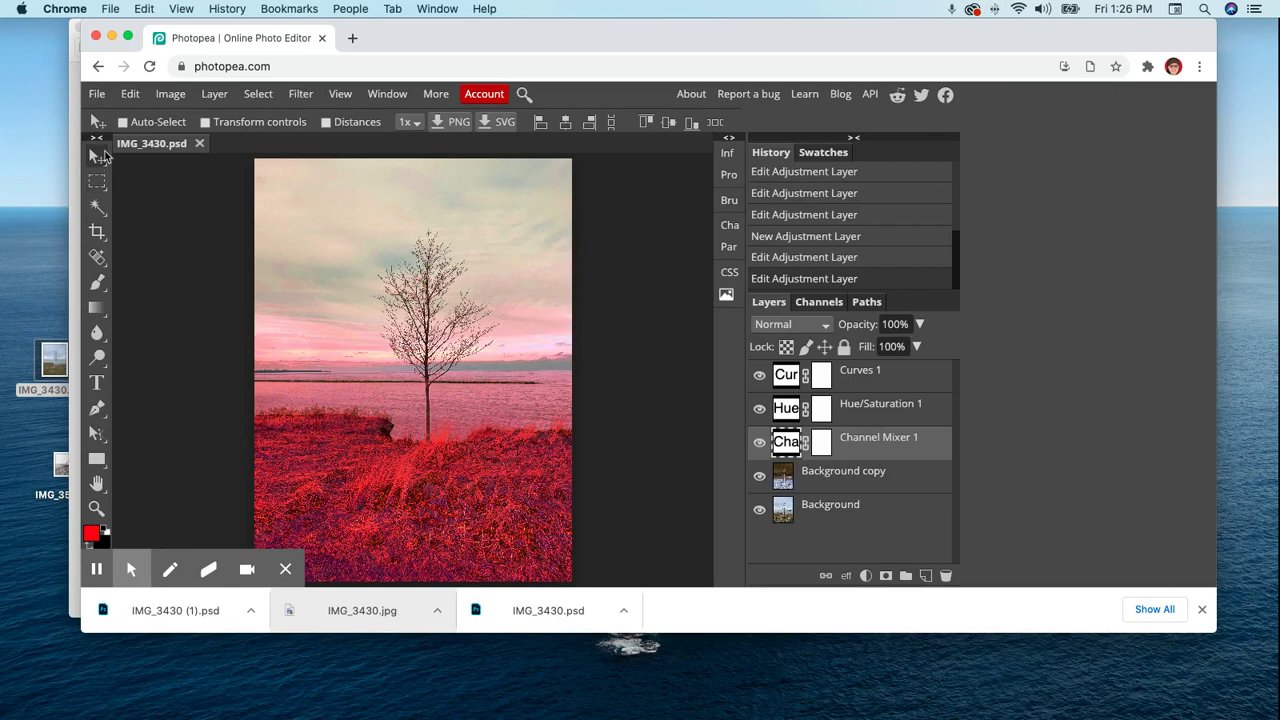
pyautogui.click(97, 94)
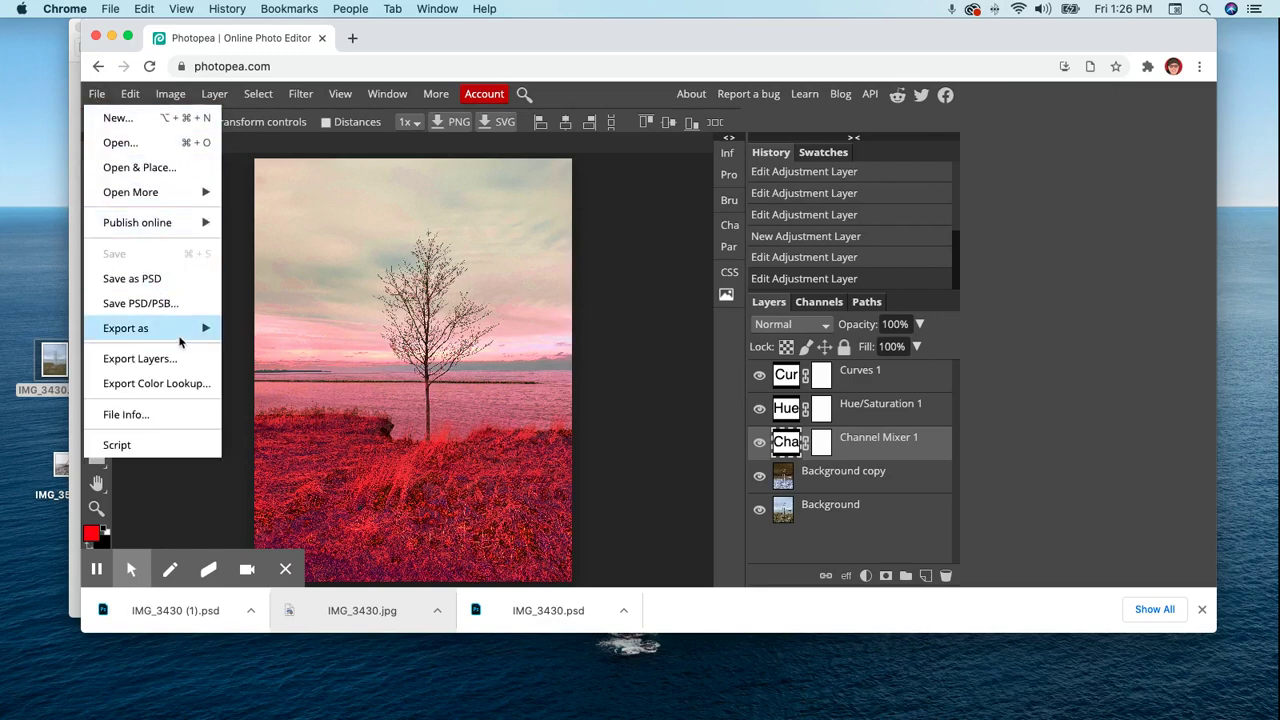
pyautogui.moveTo(181, 344)
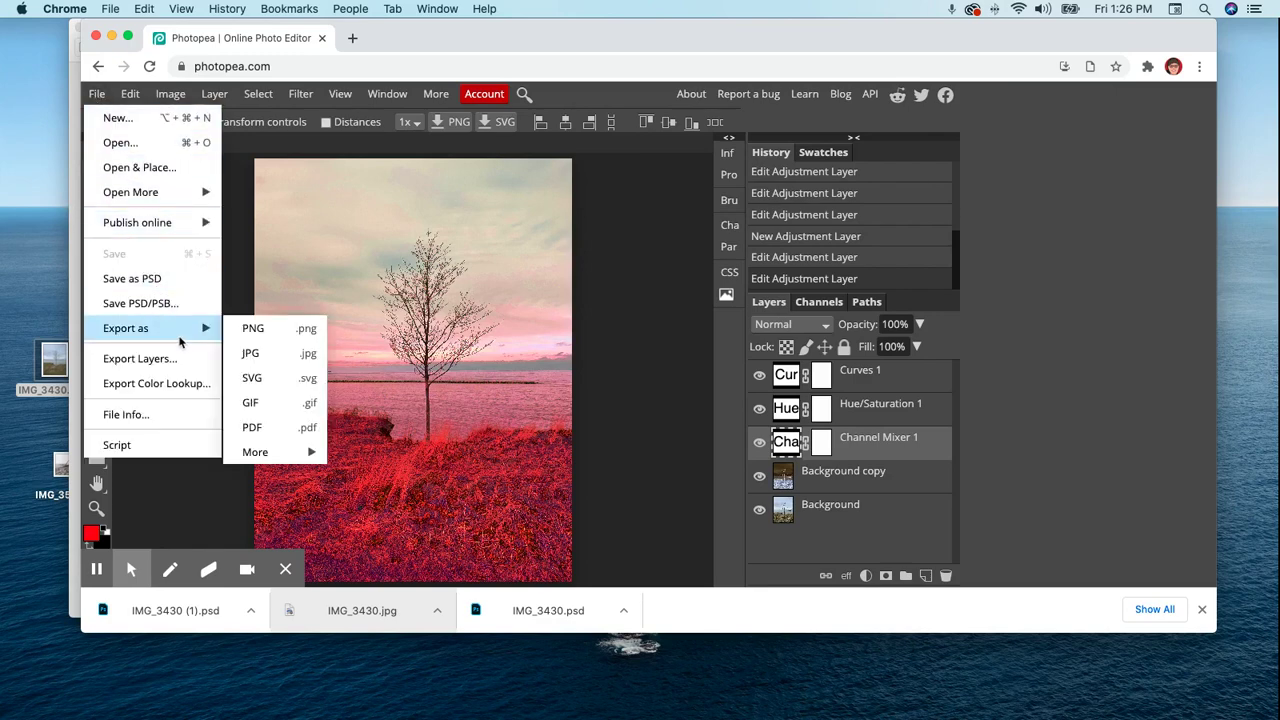
pyautogui.click(295, 357)
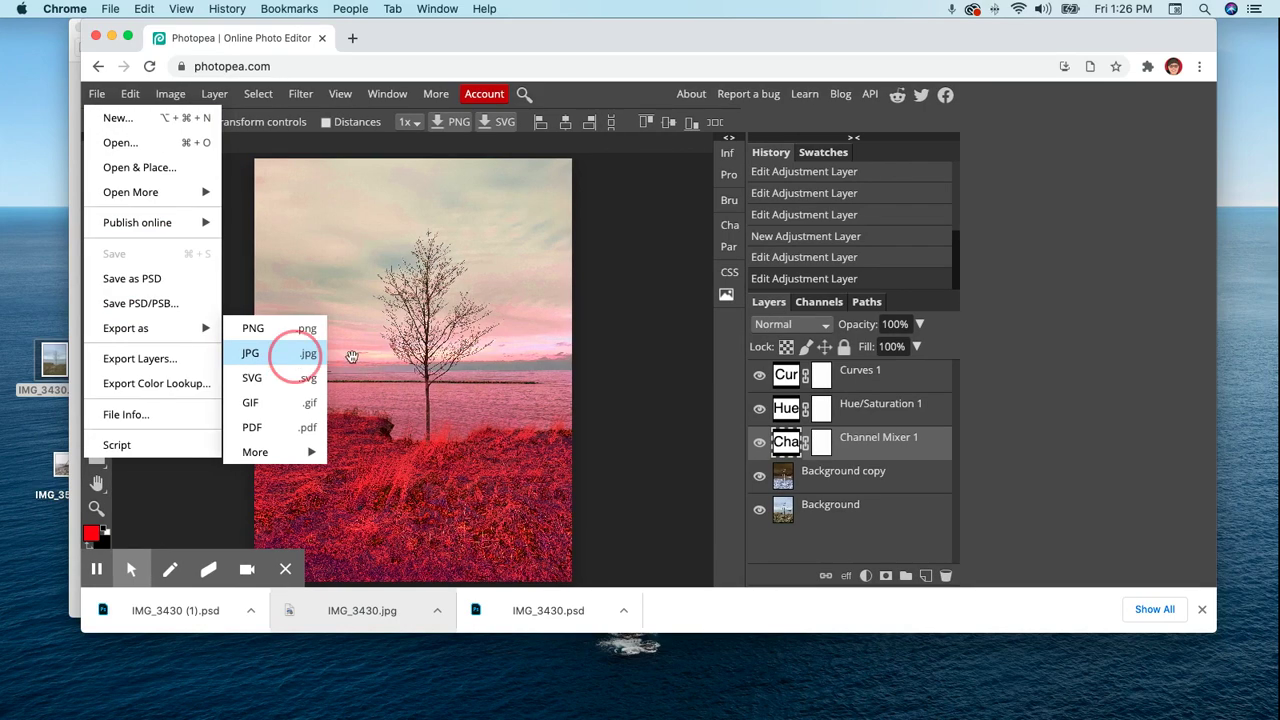
pyautogui.click(764, 292)
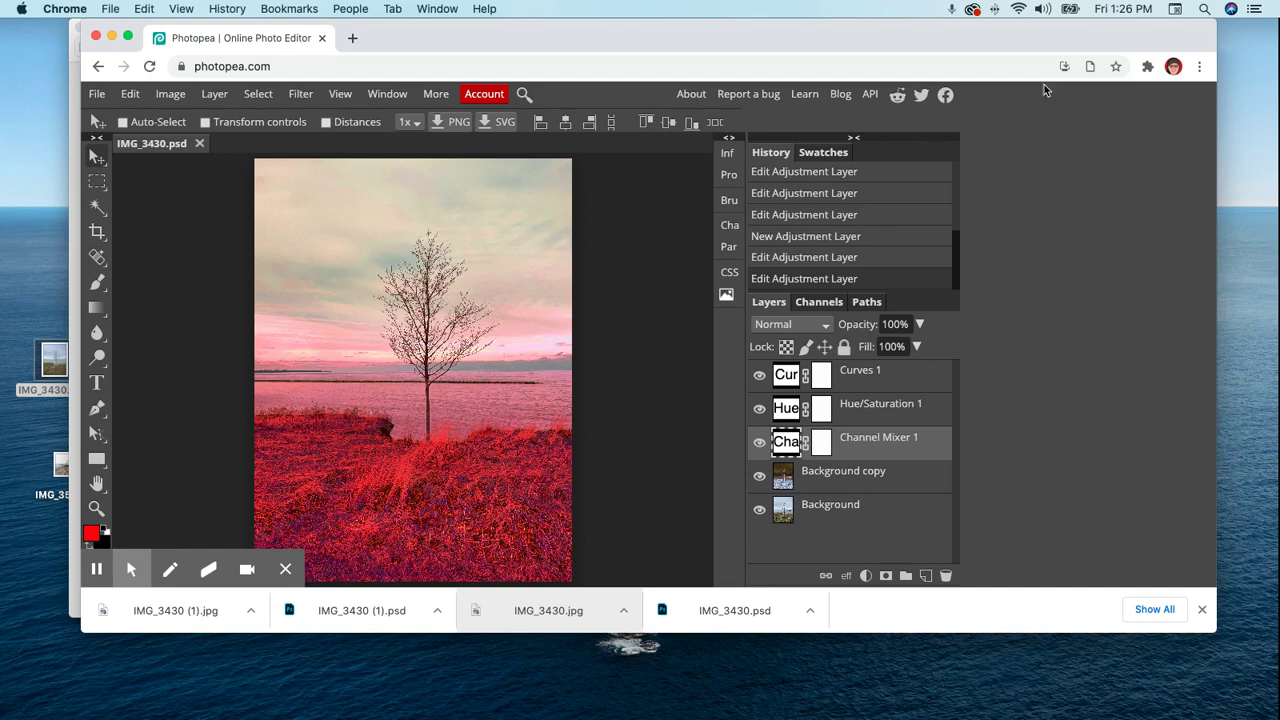
pyautogui.click(1147, 67)
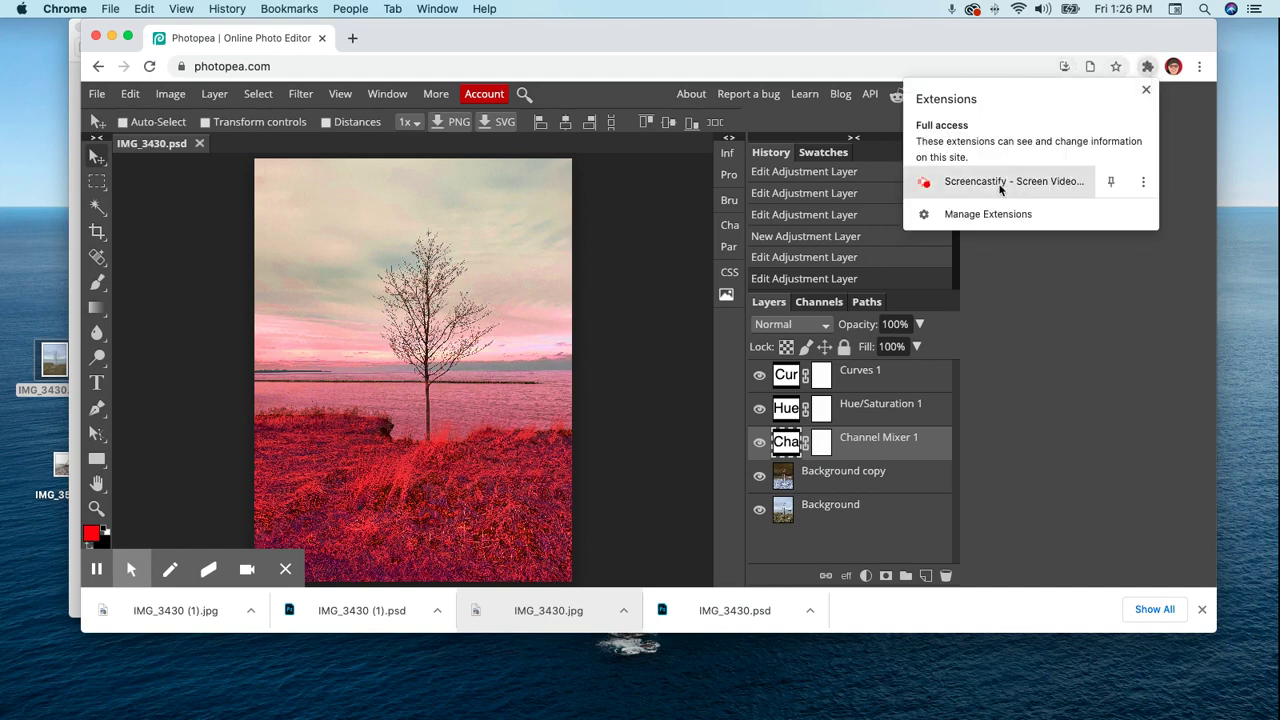
pyautogui.click(1003, 178)
pyautogui.click(1121, 66)
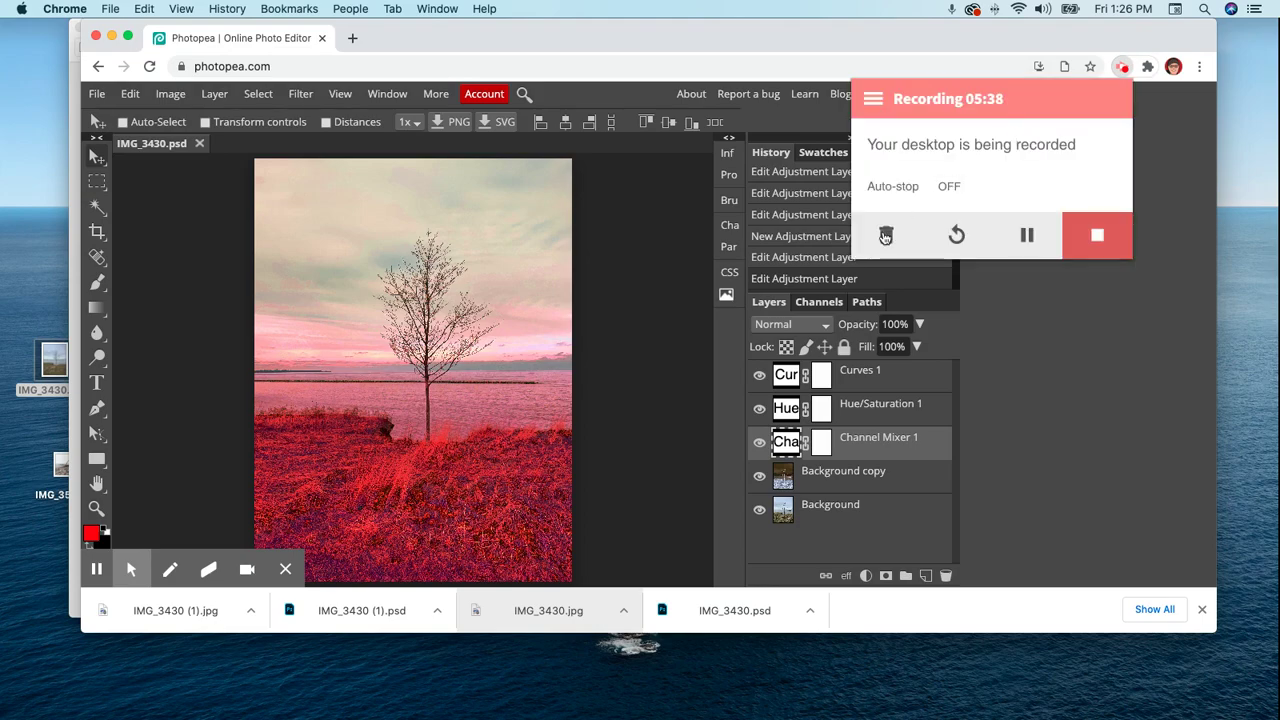